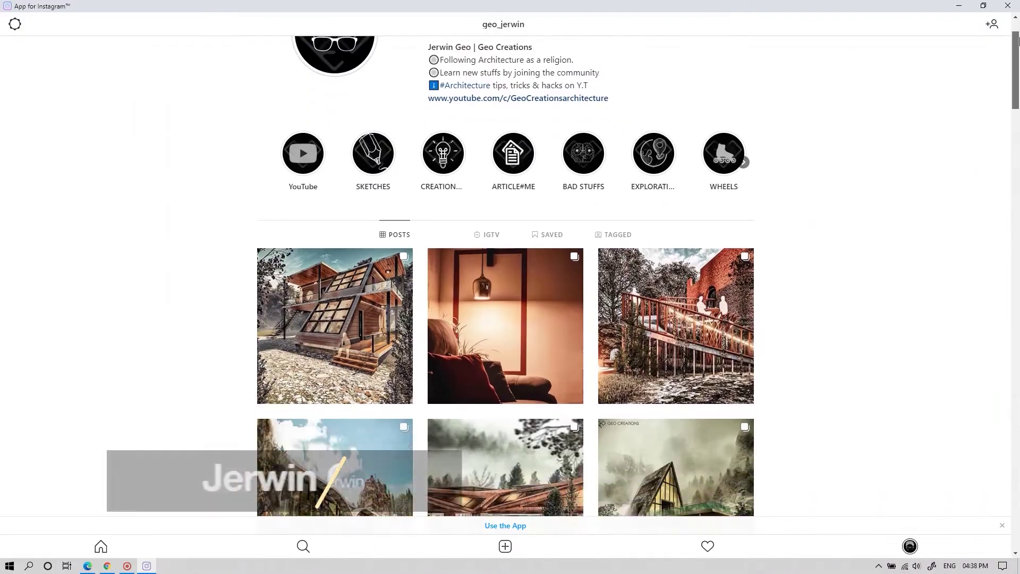
scroll(1016, 58, down, 2)
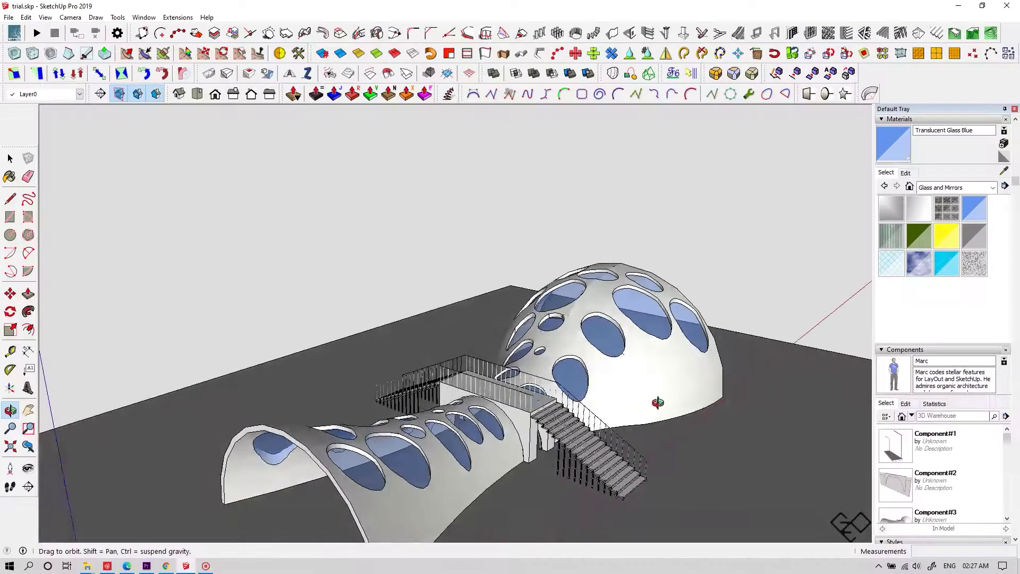
middle_drag(658, 400, 631, 313)
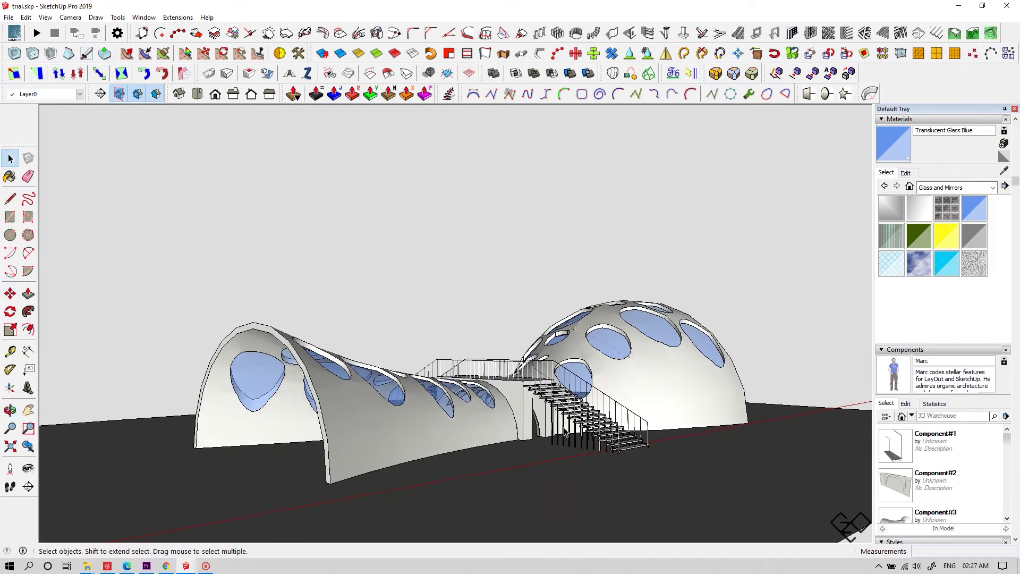
middle_drag(564, 432, 472, 461)
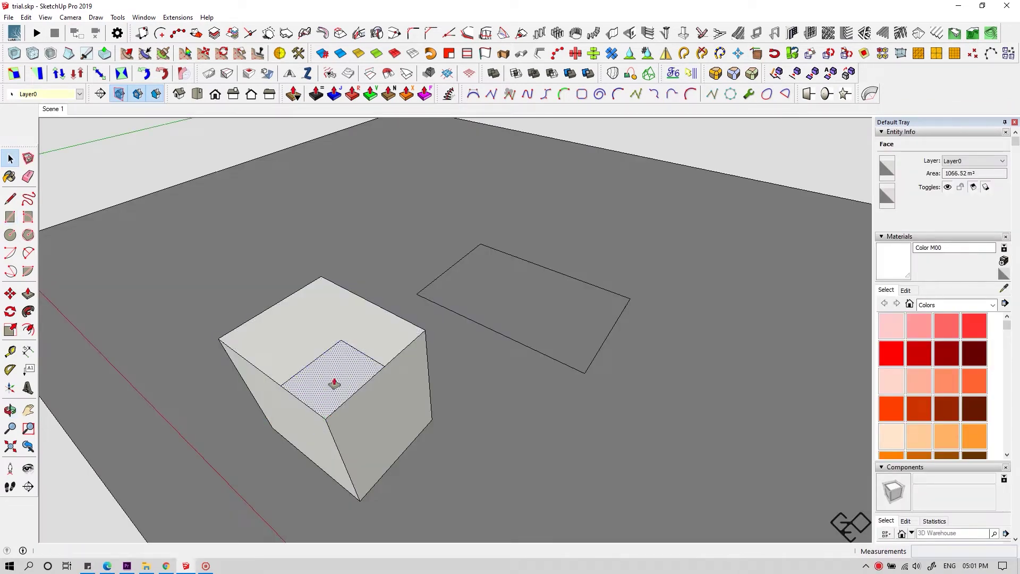
Push the corner rectangle on the box's upper face down into a notch and pull the neighbouring ground rectangle up with Push/Pull.
drag(334, 383, 345, 420)
key(space)
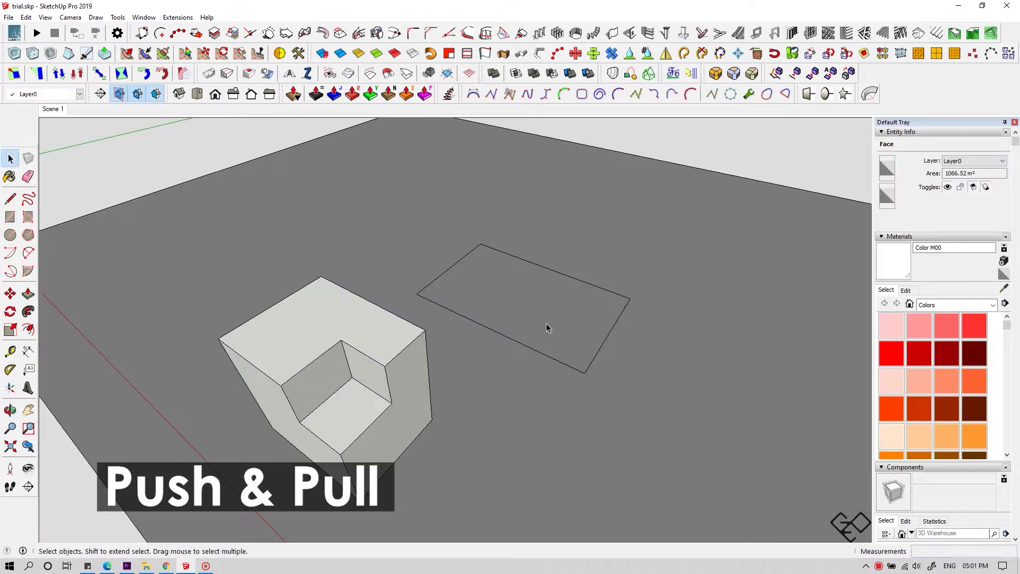
drag(551, 299, 552, 234)
key(space)
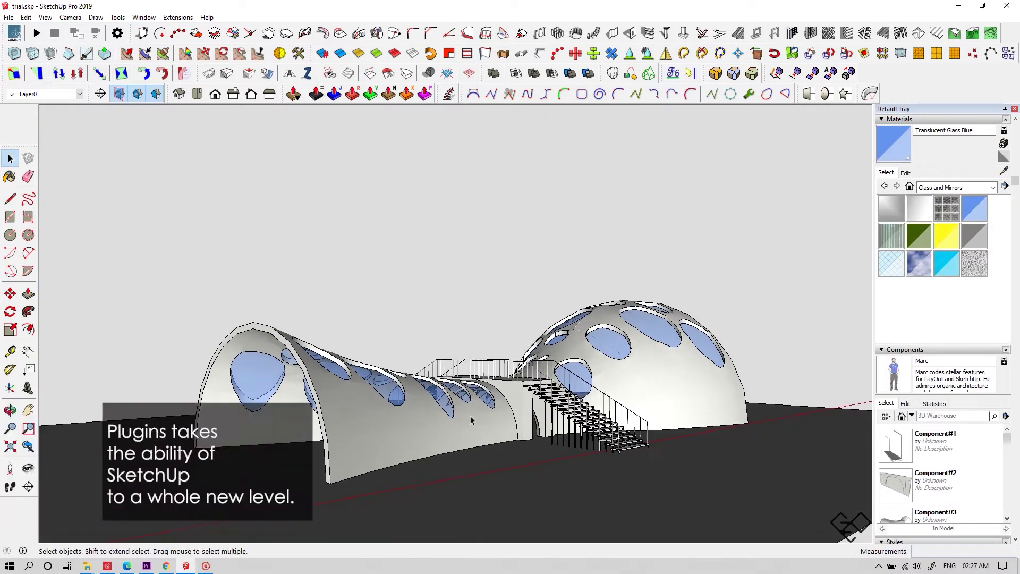
Examine the curved shells with oval glazed openings, the dome and the connecting staircase from several angles.
scroll(448, 423, up, 1)
mouse_move(449, 423)
middle_down()
mouse_move(472, 461)
mouse_move(438, 533)
middle_up()
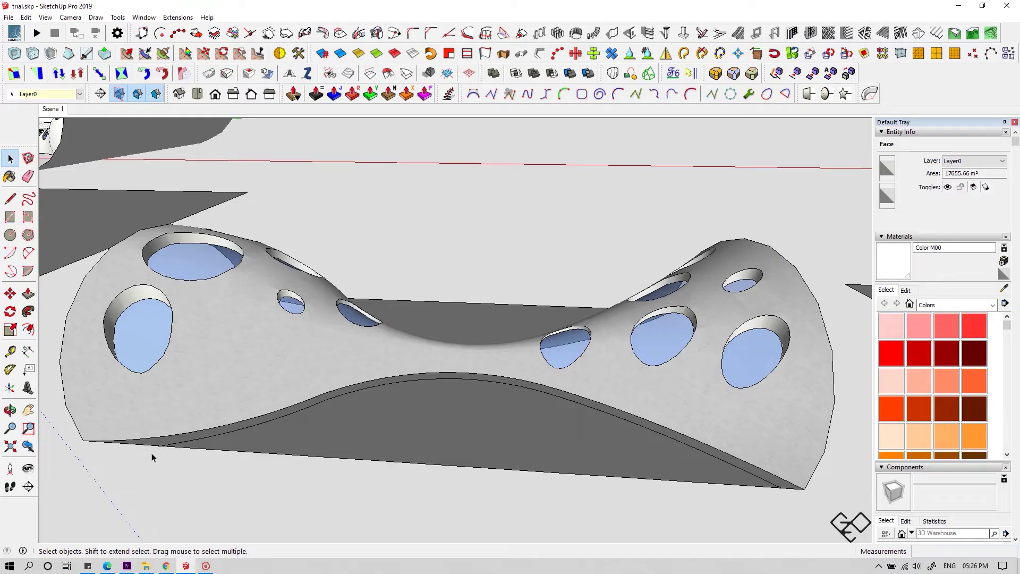
middle_drag(152, 457, 193, 370)
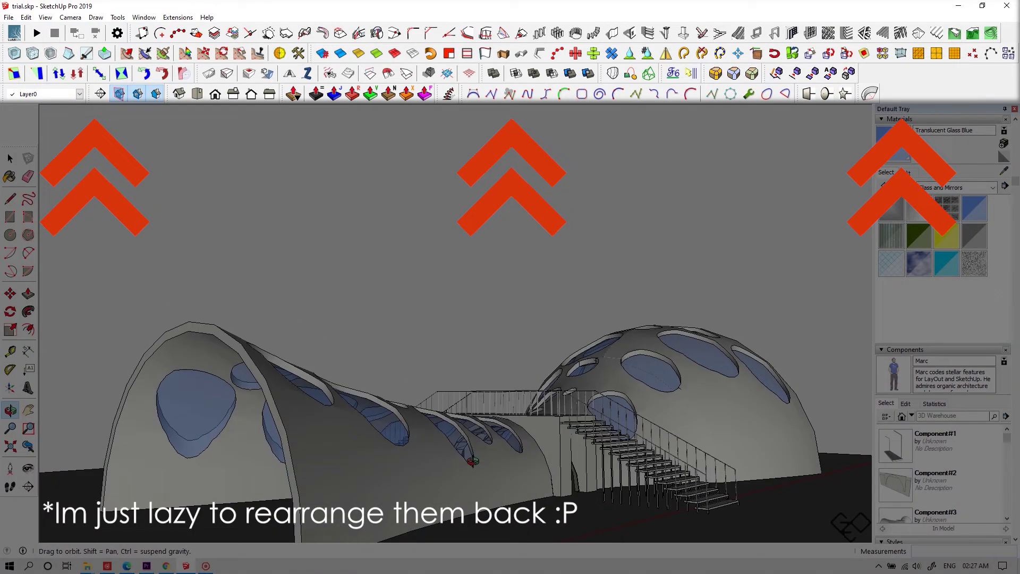
middle_drag(492, 419, 471, 433)
middle_drag(120, 203, 18, 503)
middle_drag(558, 414, 202, 321)
scroll(201, 321, up, 2)
scroll(361, 339, up, 2)
middle_drag(363, 339, 305, 315)
middle_drag(481, 368, 381, 413)
mouse_move(658, 394)
middle_down()
mouse_move(372, 451)
mouse_move(658, 401)
mouse_move(457, 486)
mouse_move(481, 423)
middle_up()
scroll(372, 451, down, 2)
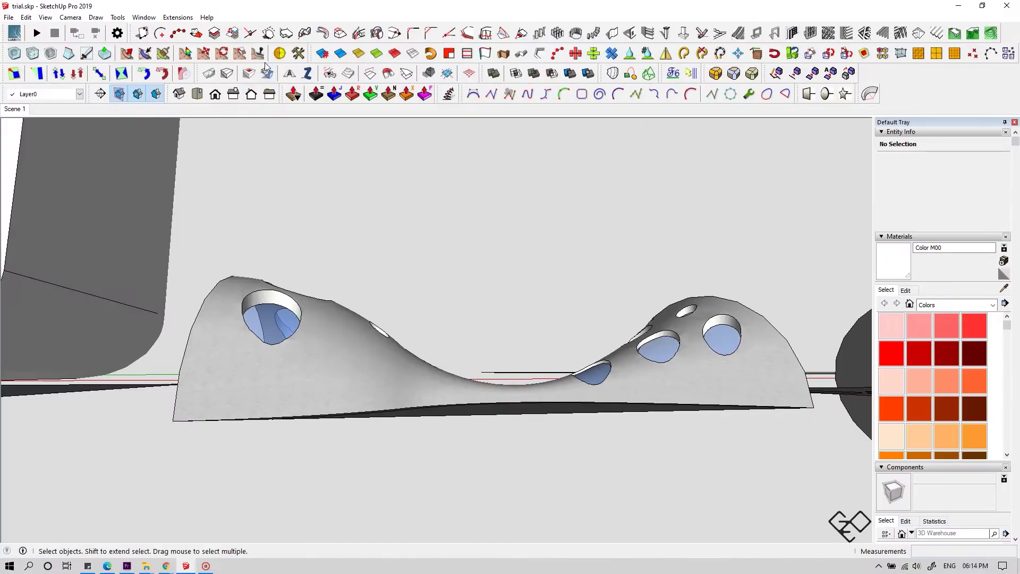
Show the Large Tool Set toolbar.
right_click(266, 66)
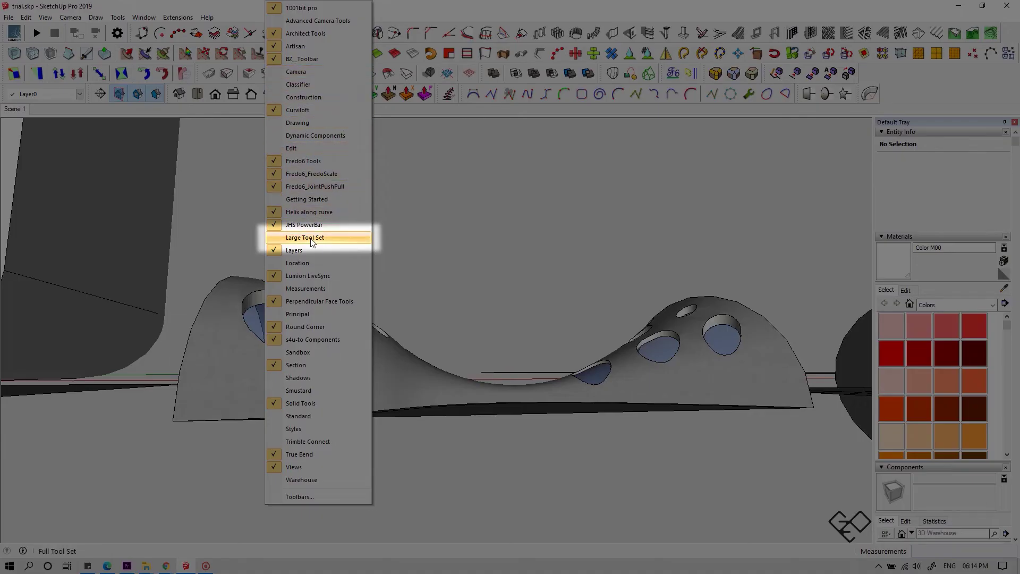
click(312, 240)
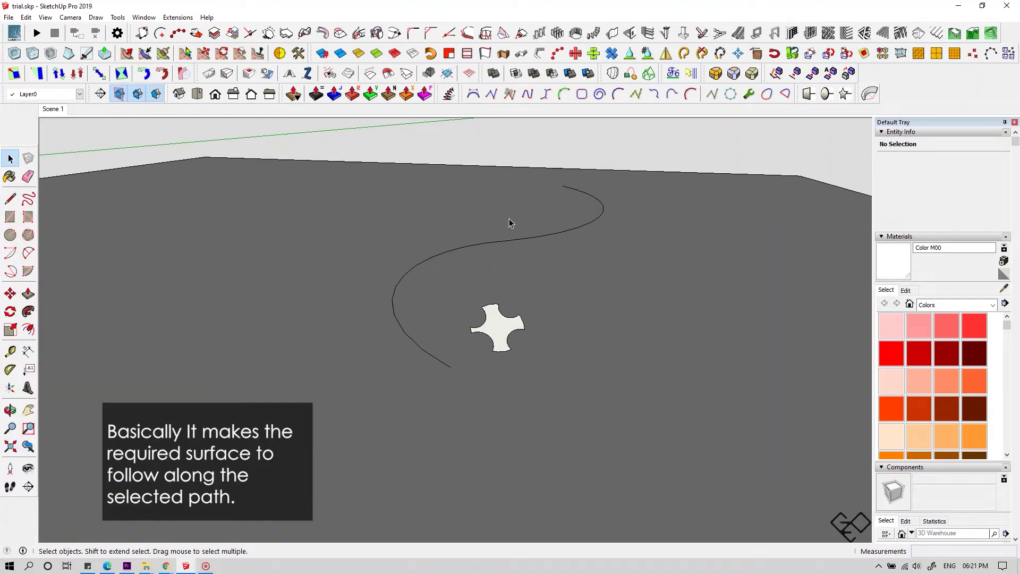
Sweep the cross-shaped face along the S-shaped curve with Follow Me.
middle_drag(510, 223, 550, 256)
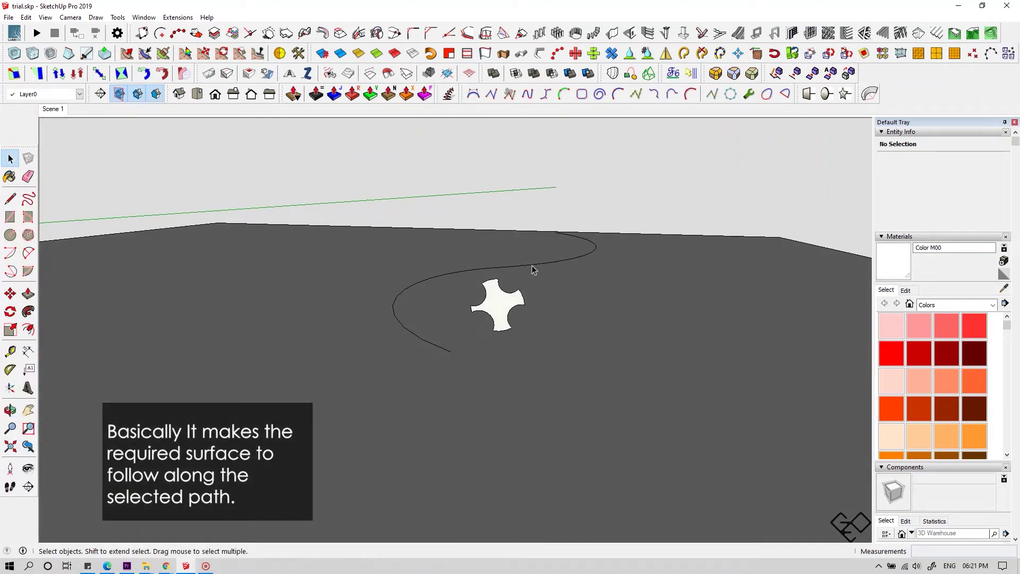
middle_drag(543, 268, 546, 250)
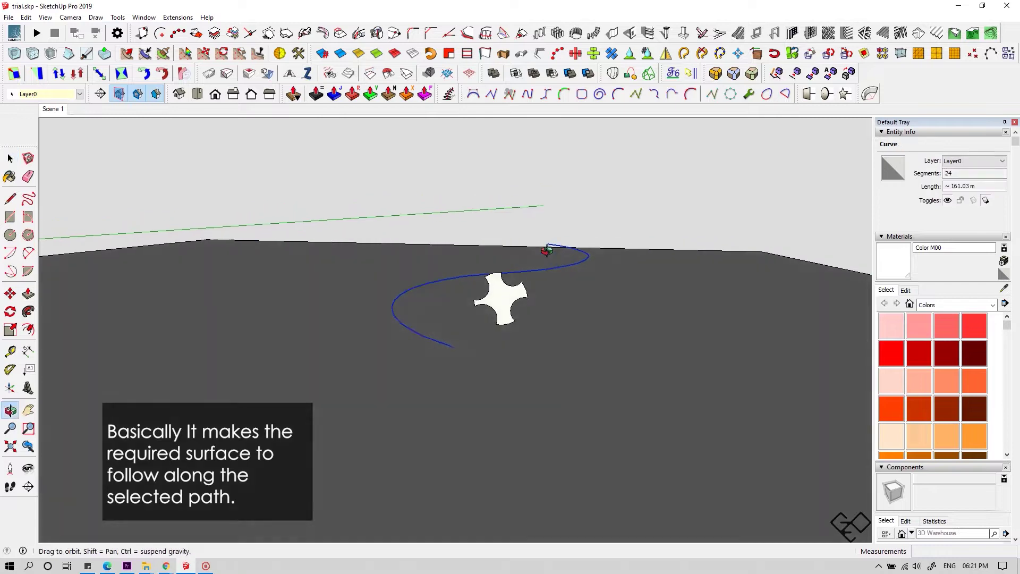
click(514, 295)
middle_drag(552, 292, 496, 311)
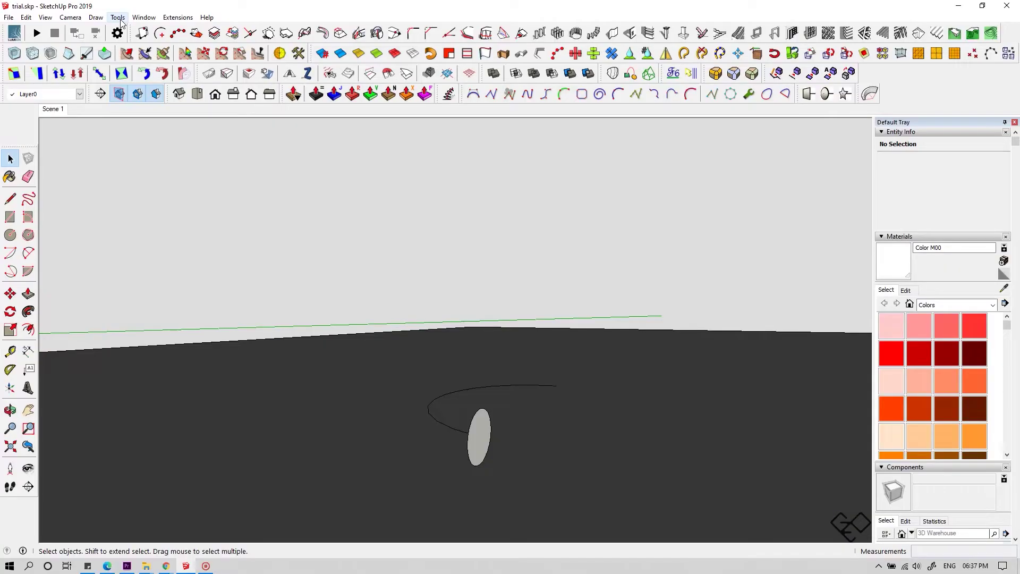
Extrude the upright circle along the curved path with Follow Me to form a bent tube.
click(118, 18)
click(146, 118)
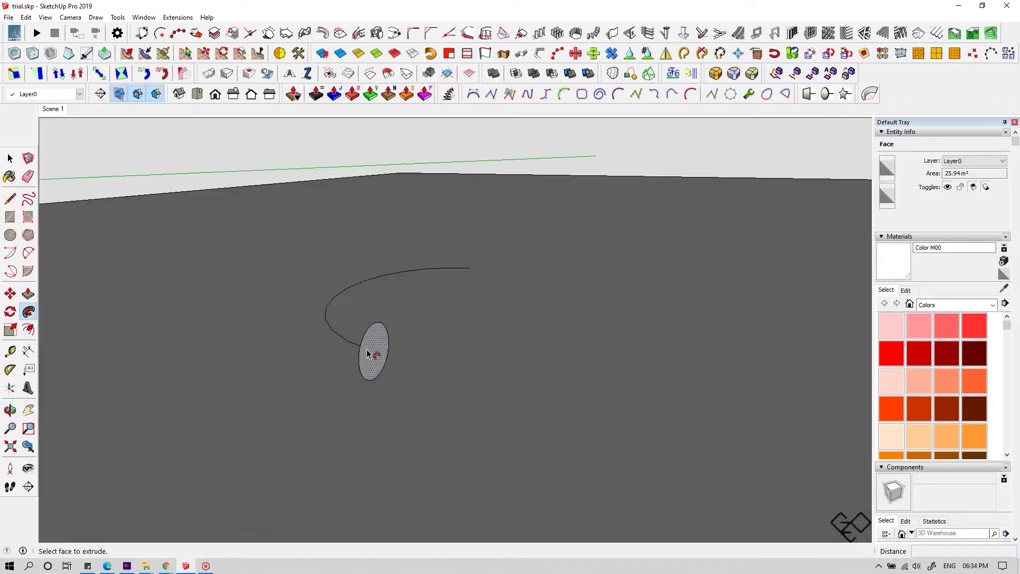
click(370, 356)
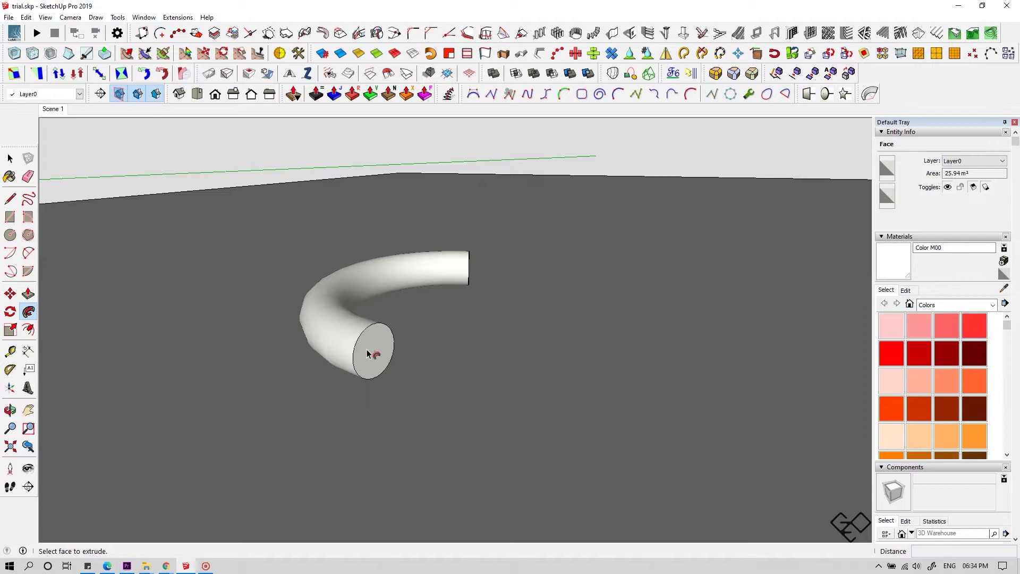
middle_drag(319, 338, 370, 472)
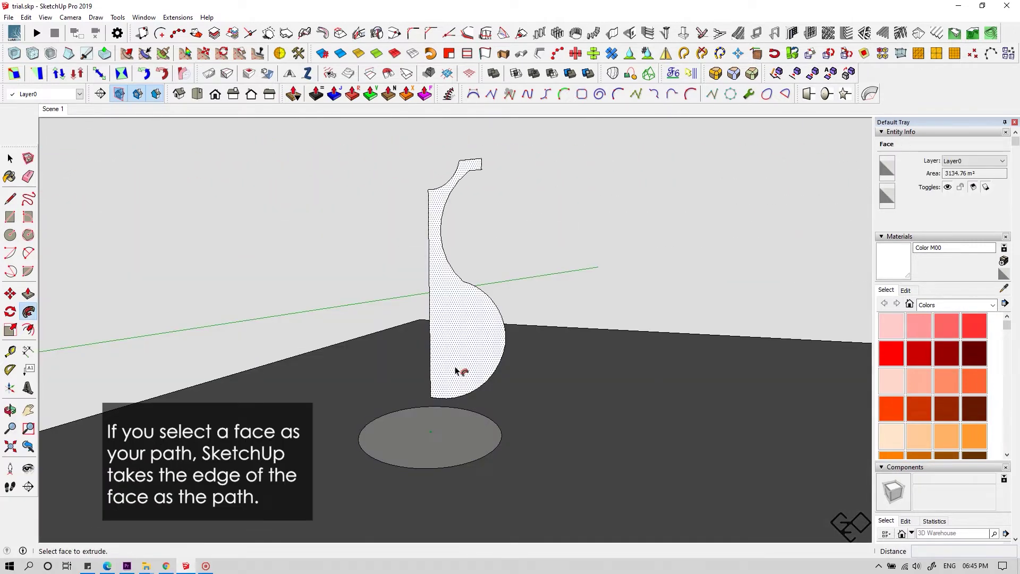
Revolve the vase profile around the circular ground face with Follow Me to form a solid vase.
middle_drag(579, 401, 594, 446)
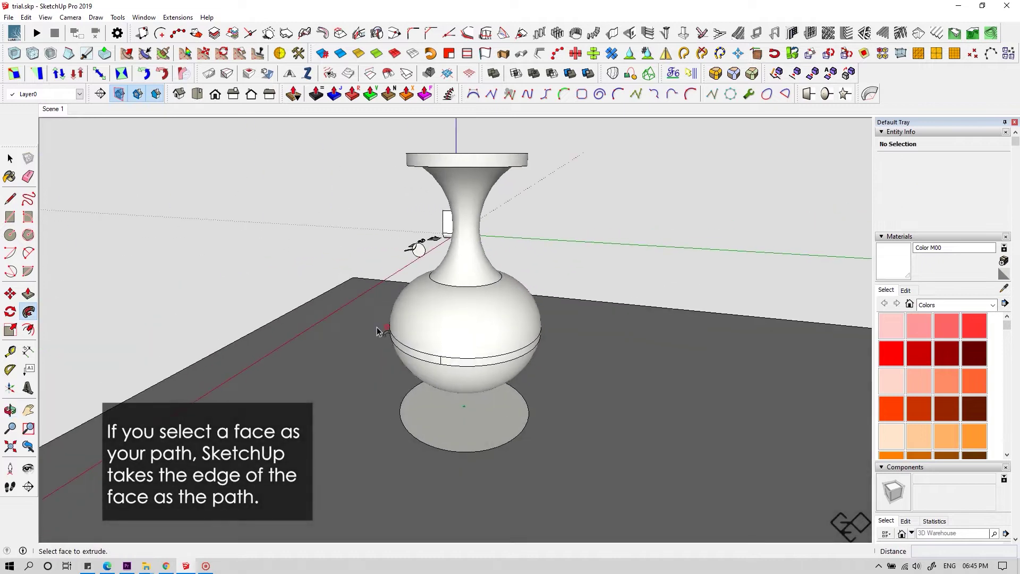
middle_drag(377, 330, 574, 297)
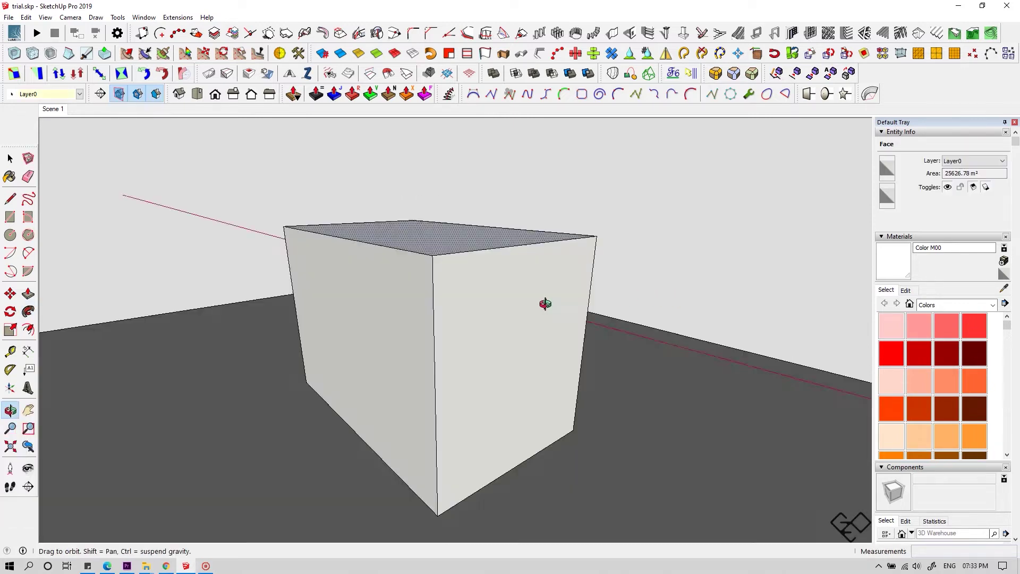
Round the box's upper edges by running the arc-cut corner profile around the upper face with Follow Me.
middle_drag(542, 303, 566, 238)
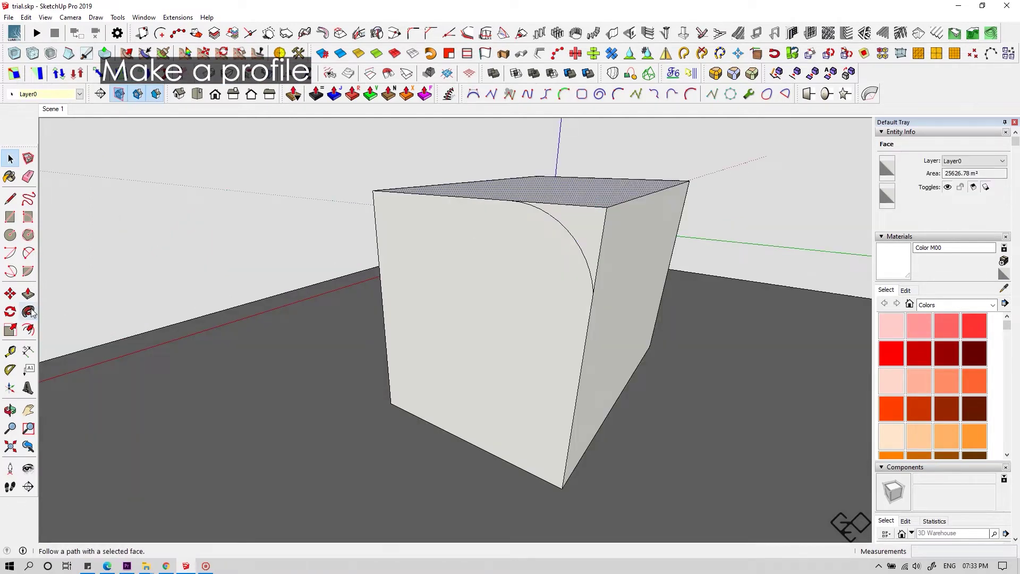
middle_drag(478, 313, 504, 295)
middle_drag(330, 296, 446, 285)
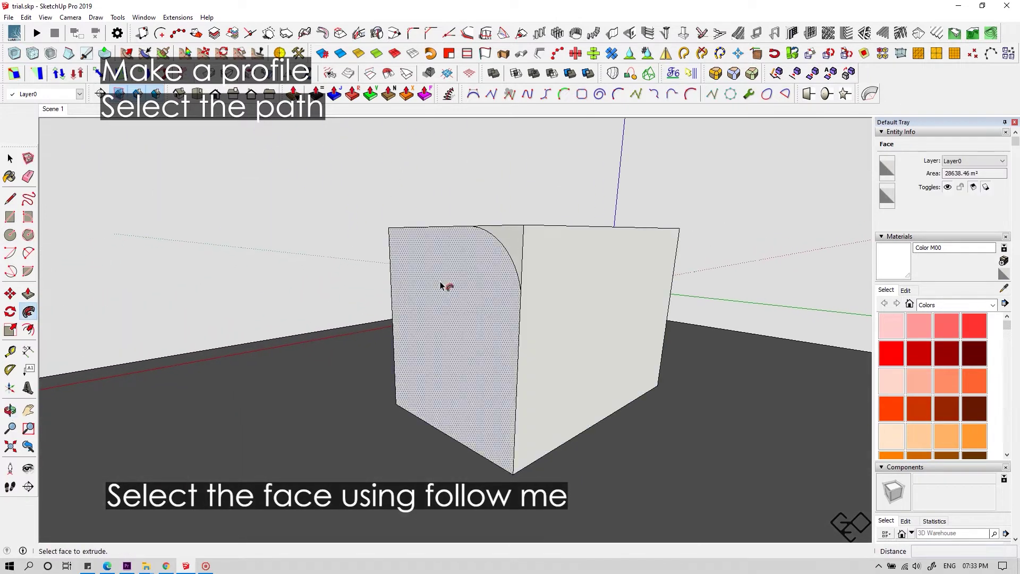
middle_drag(503, 246, 512, 271)
click(514, 266)
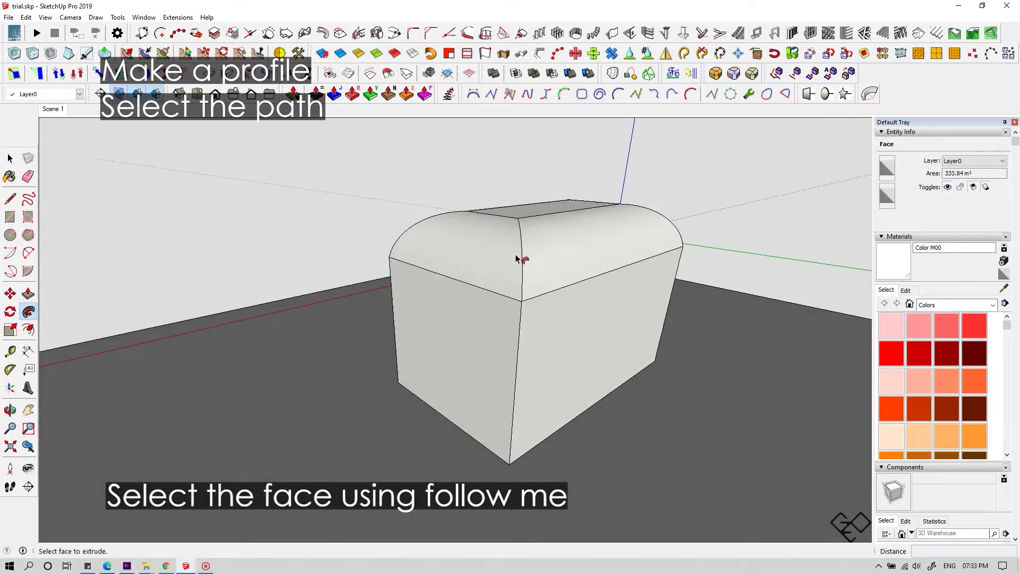
middle_drag(612, 273, 482, 280)
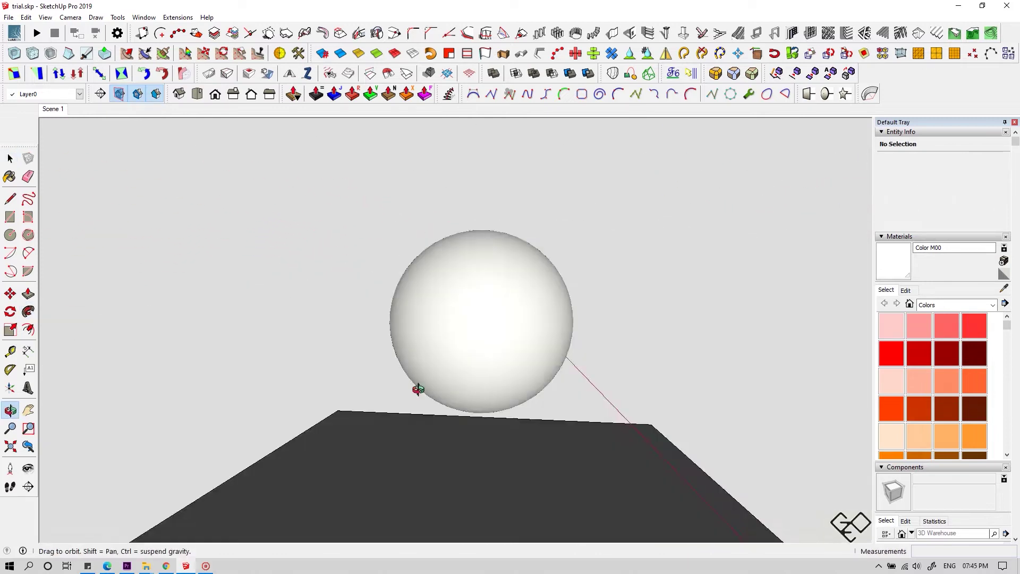
Draw a vertical circle with a radius of about 204 m, centred on the horizontal circle and perpendicular to it.
key(space)
mouse_move(418, 389)
middle_down()
mouse_move(423, 364)
mouse_move(744, 359)
mouse_move(307, 368)
mouse_move(690, 358)
mouse_move(177, 359)
mouse_move(503, 361)
mouse_move(410, 357)
mouse_move(473, 362)
mouse_move(433, 369)
middle_up()
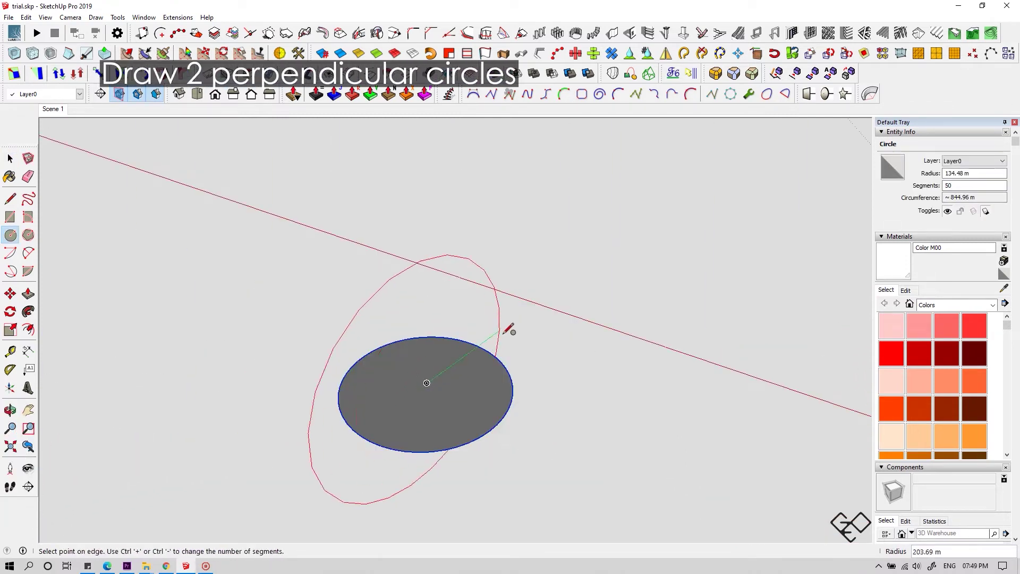
click(500, 332)
key(space)
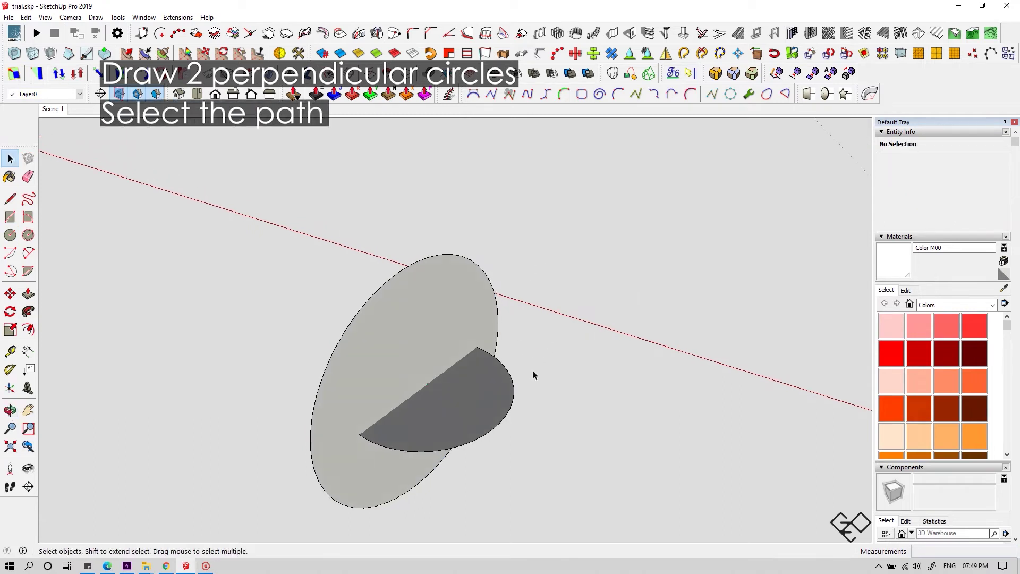
Sweep the vertical circle around the horizontal circle's edge with Follow Me to create a sphere.
key(f)
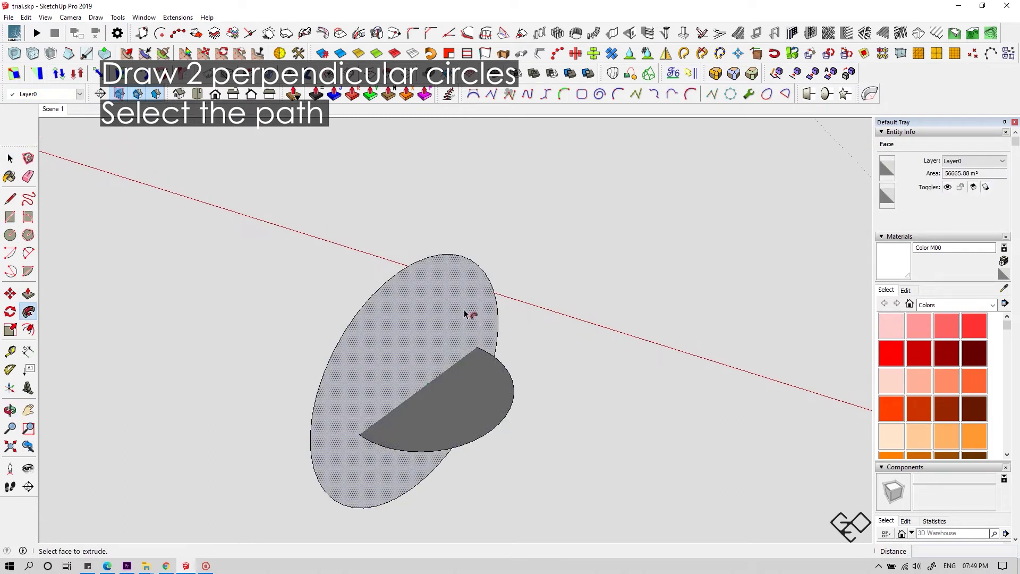
click(469, 276)
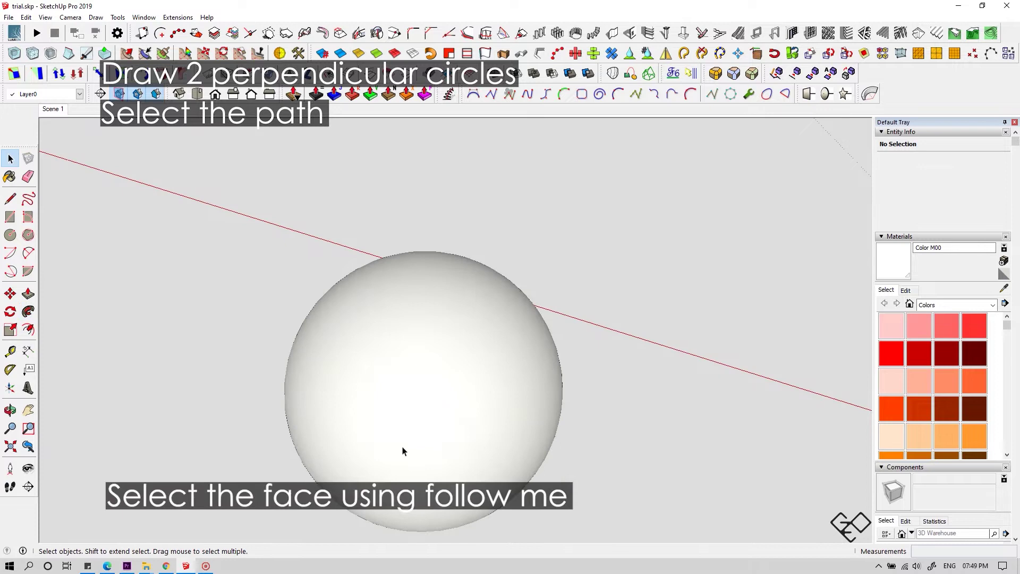
middle_drag(402, 451, 816, 185)
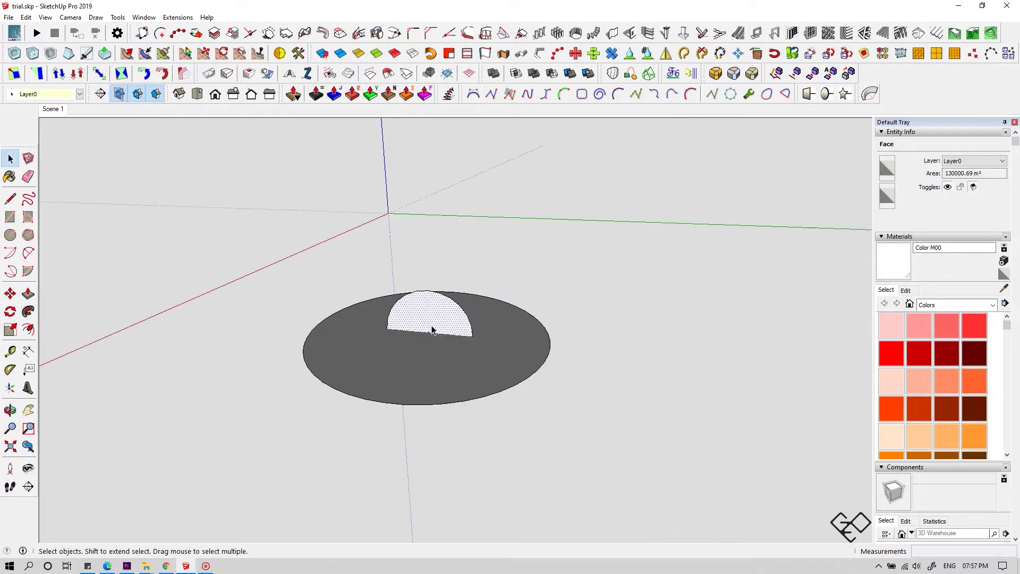
Move the small upright circle about 193 m to beside the large circle and sweep it around that circle with Follow Me, forming a torus.
key(m)
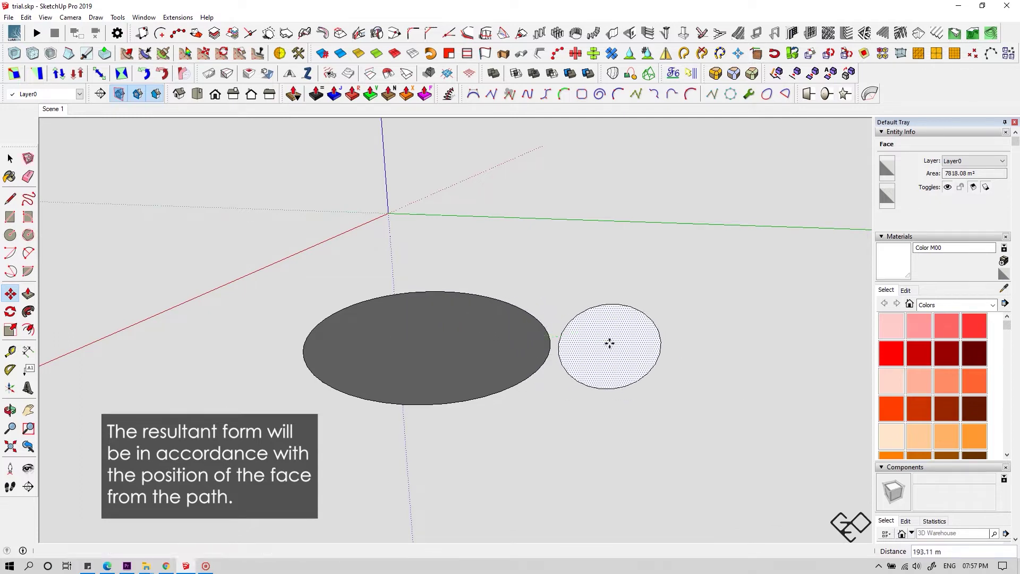
click(510, 345)
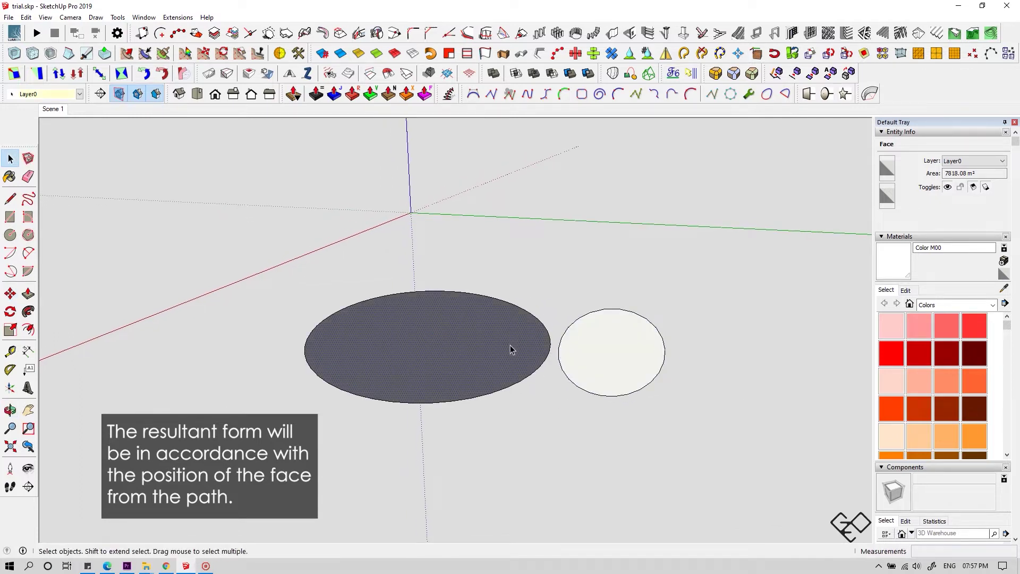
key(shift+f)
click(617, 364)
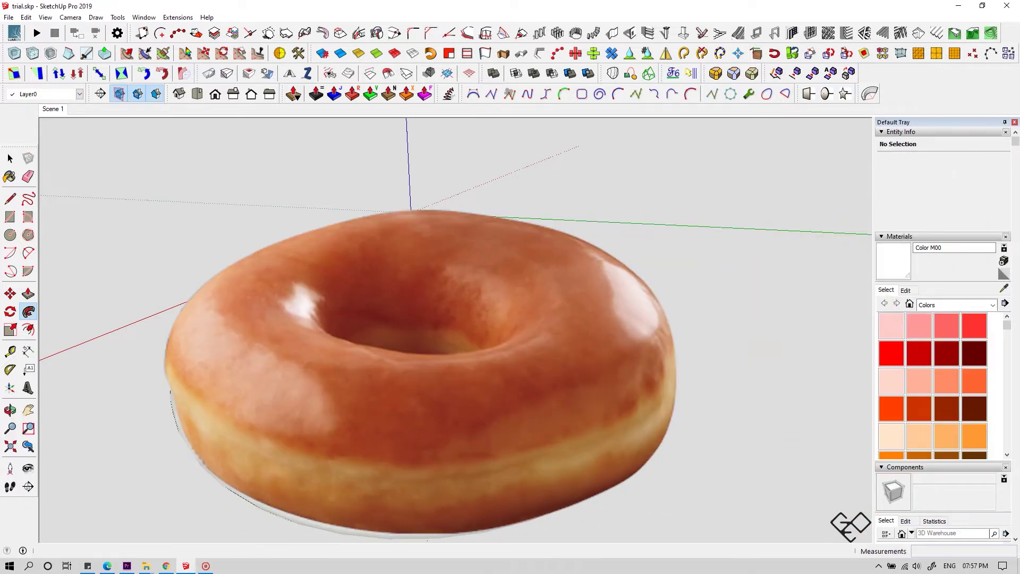
Delete the flat circular path face inside the torus.
key(space)
scroll(668, 308, up, 2)
scroll(668, 308, down, 2)
middle_drag(669, 308, 271, 359)
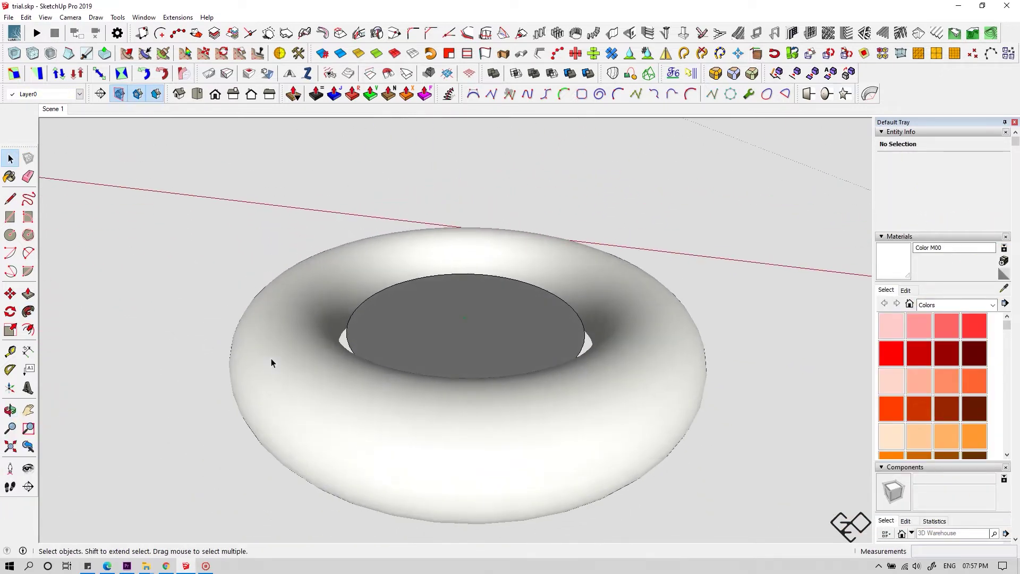
click(433, 342)
key(Delete)
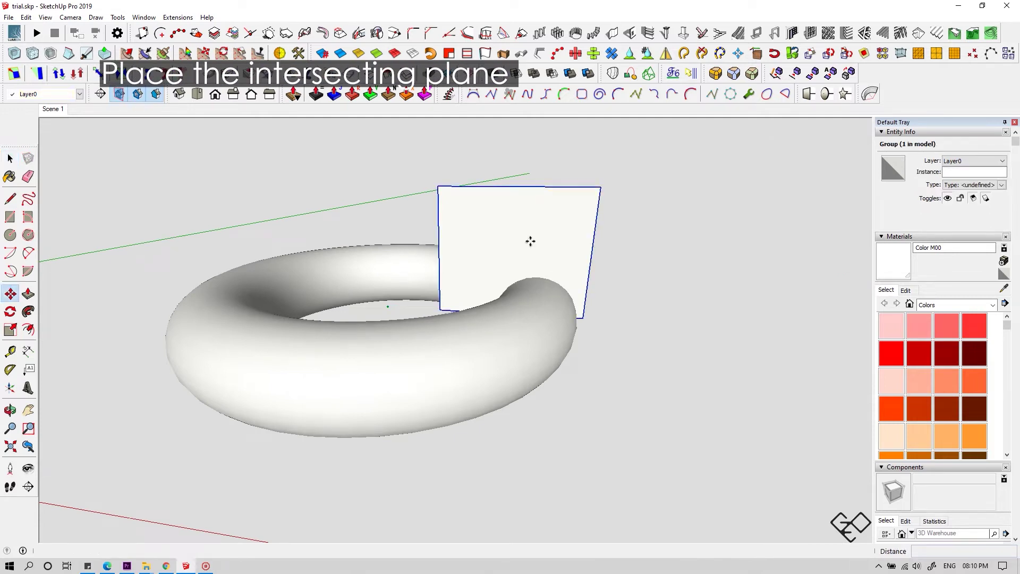
Move the vertical plane group down about 69 m so that it cuts through the torus tube.
middle_drag(569, 259, 583, 208)
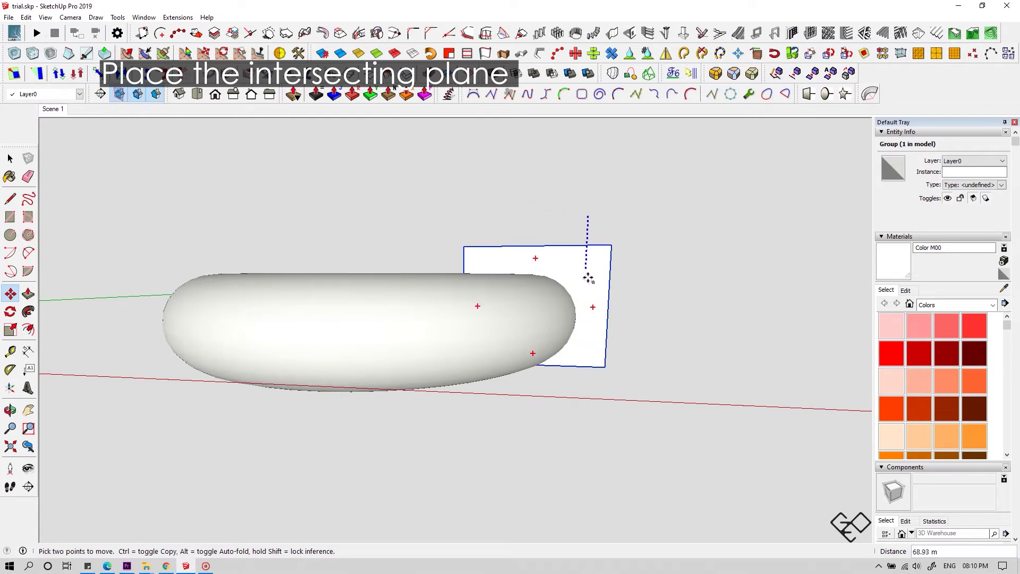
middle_drag(588, 282, 662, 434)
key(space)
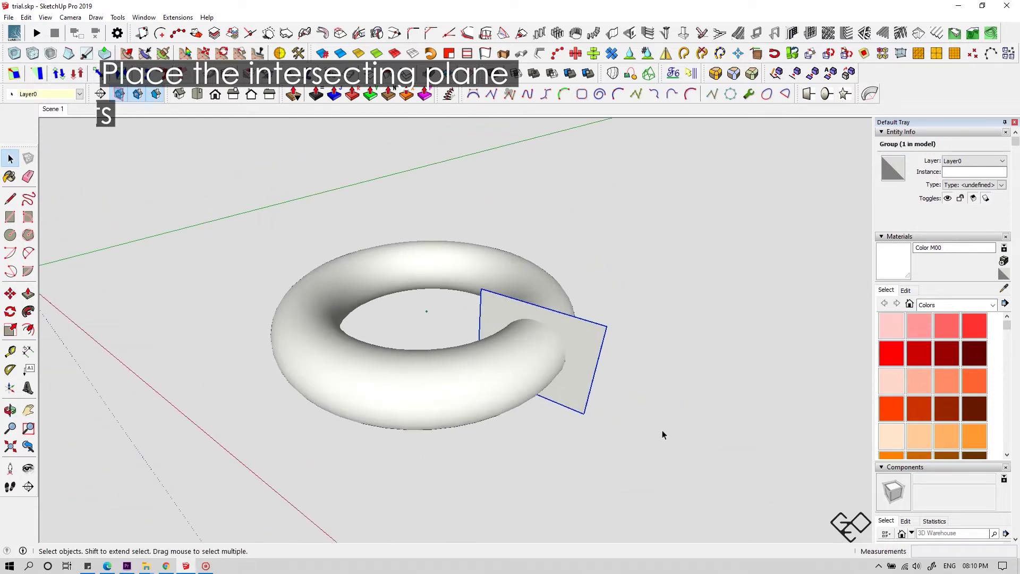
Select the torus together with the vertical plane group and intersect their faces with the model.
drag(281, 194, 281, 196)
scroll(547, 334, up, 2)
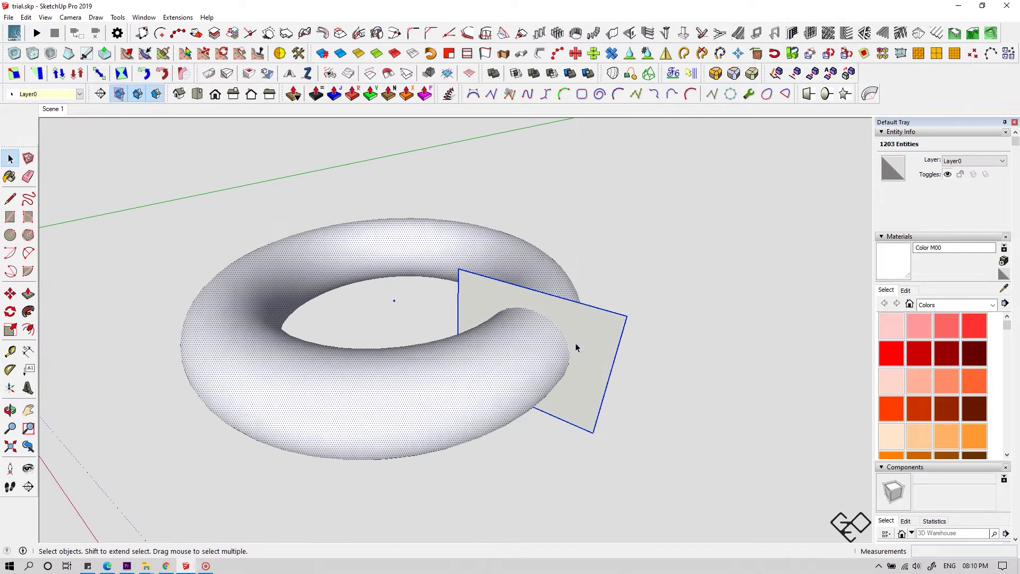
right_click(576, 343)
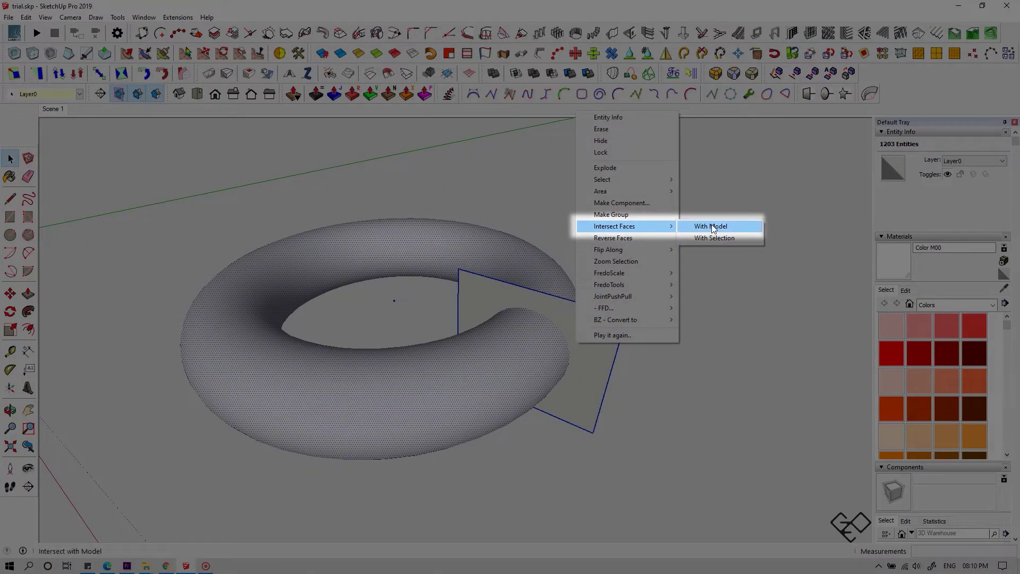
click(711, 226)
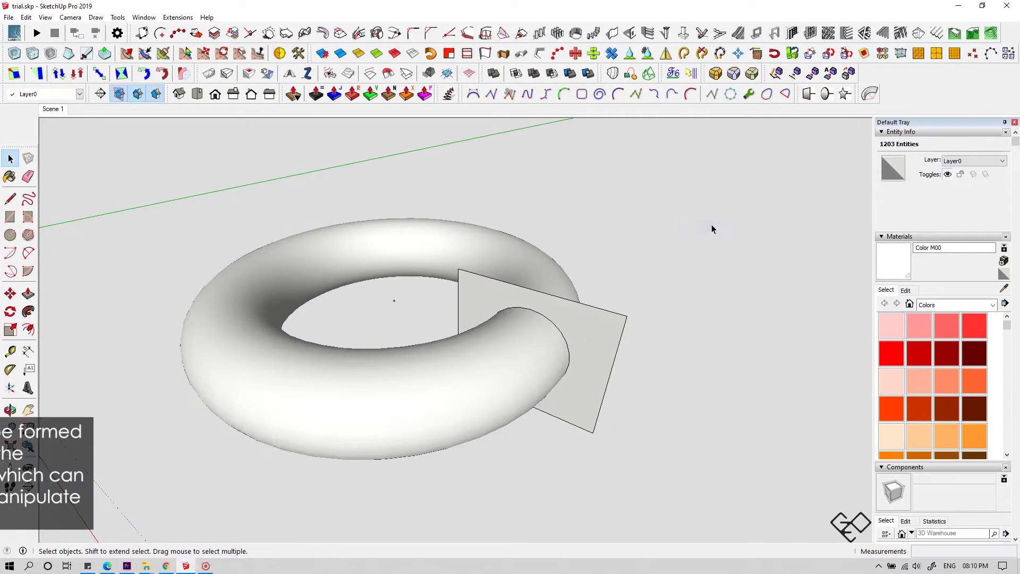
Move the vertical plane group away from the torus to expose the intersection seam on the tube.
key(m)
click(591, 336)
click(751, 205)
middle_drag(606, 398, 462, 396)
scroll(460, 394, up, 2)
middle_drag(563, 405, 711, 441)
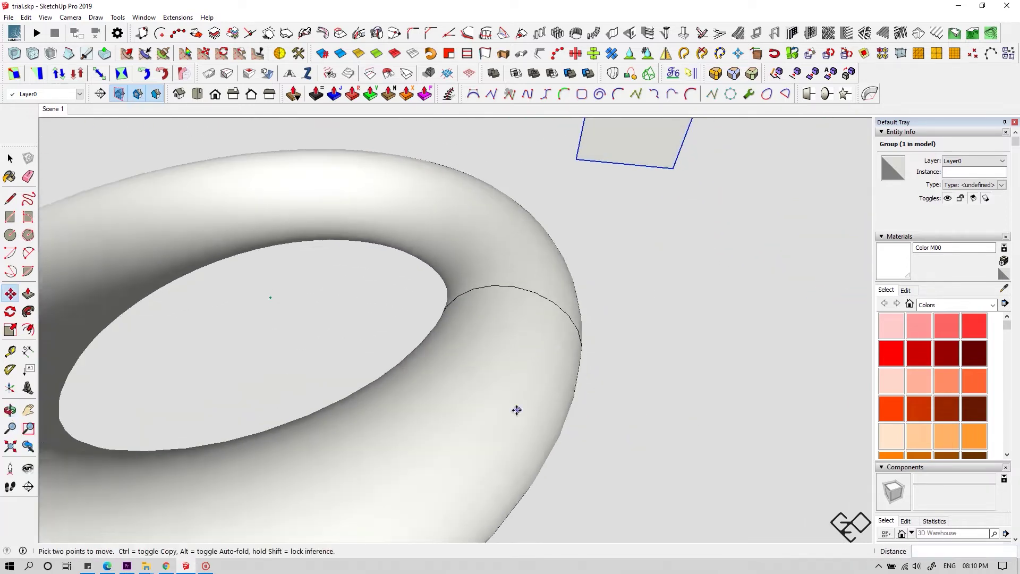
Scale the intersection curve on the torus uniformly by about 2.81 to flare the tube at the seam.
middle_drag(517, 409, 596, 403)
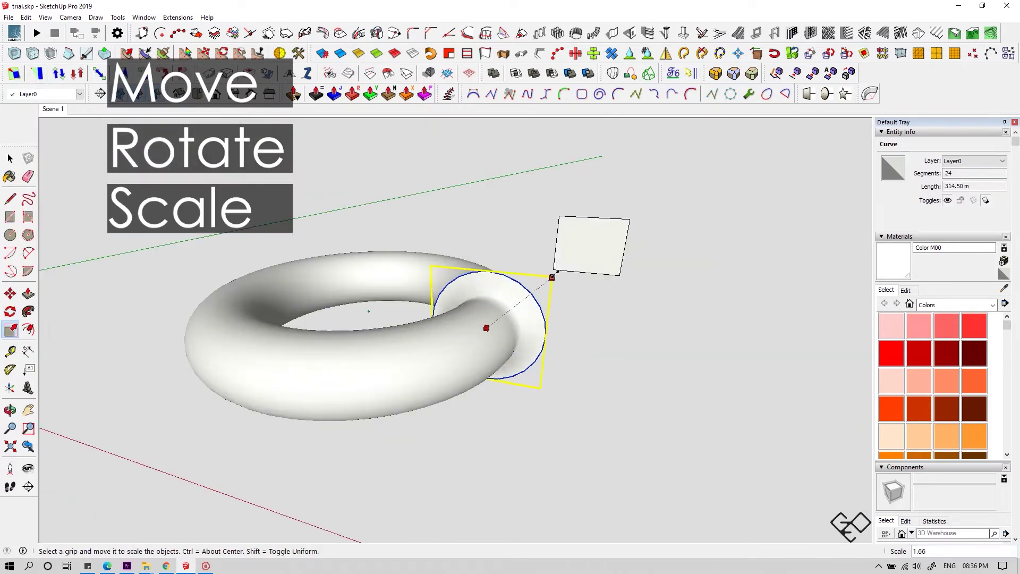
click(612, 242)
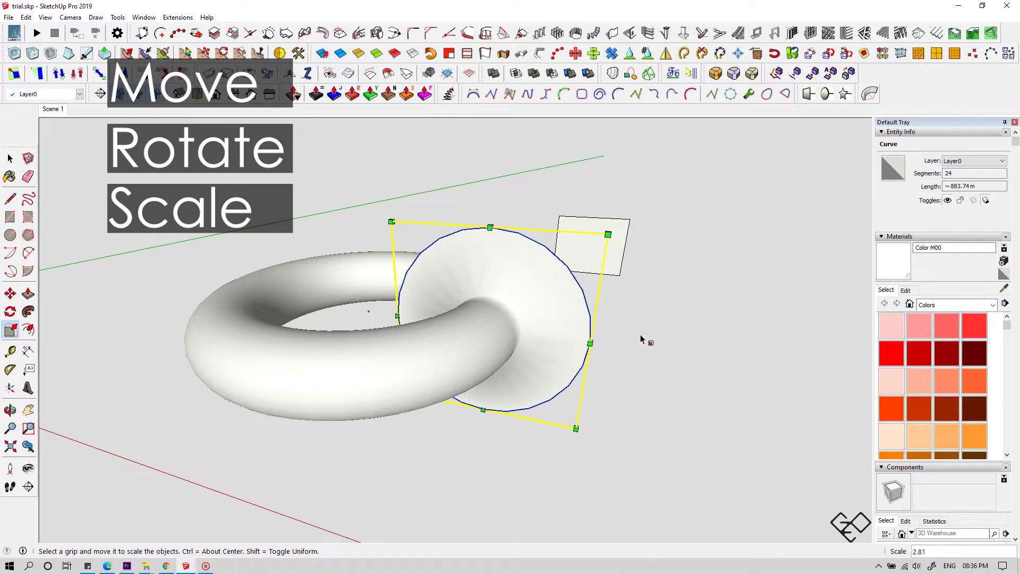
middle_drag(614, 357, 366, 360)
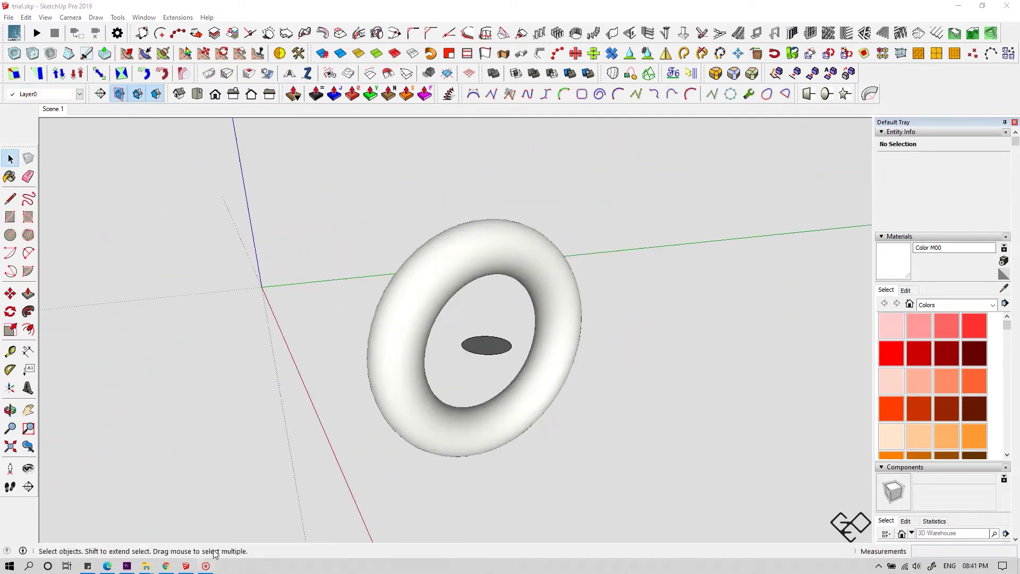
Push/Pull the small horizontal circle inside the upright torus downward into a cylinder passing through the tube's lower part.
middle_drag(297, 478, 268, 438)
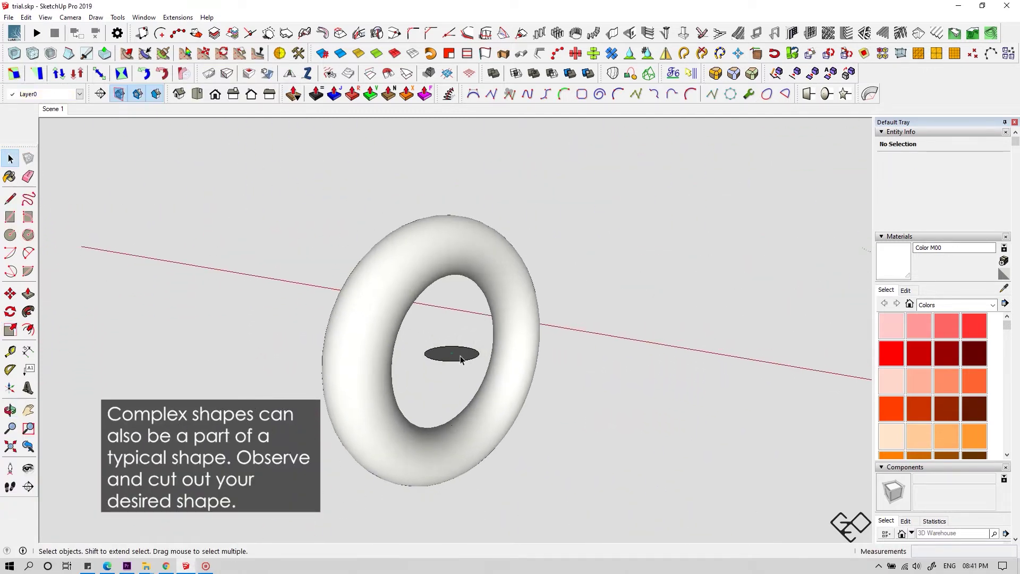
drag(459, 384, 448, 538)
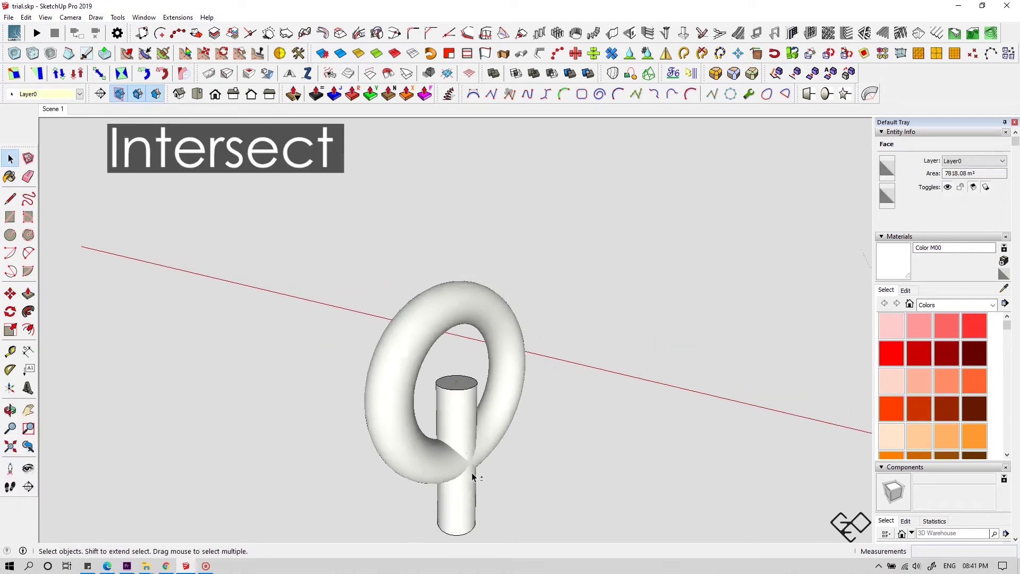
scroll(595, 474, down, 3)
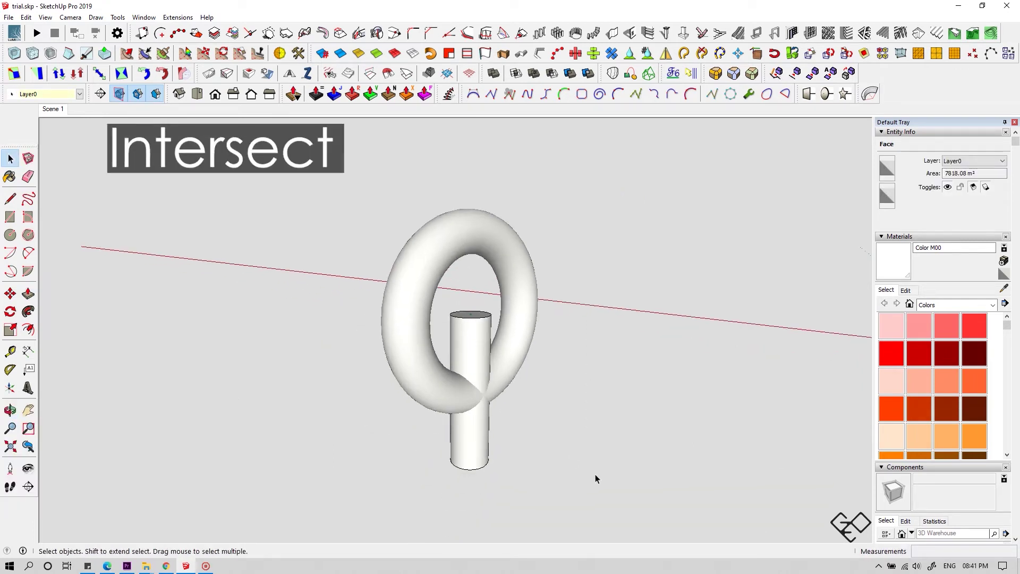
Intersect the torus with the cylinder and remove the surplus geometry and stray edges, keeping only the saddle-shaped surface.
click(351, 183)
scroll(638, 325, up, 2)
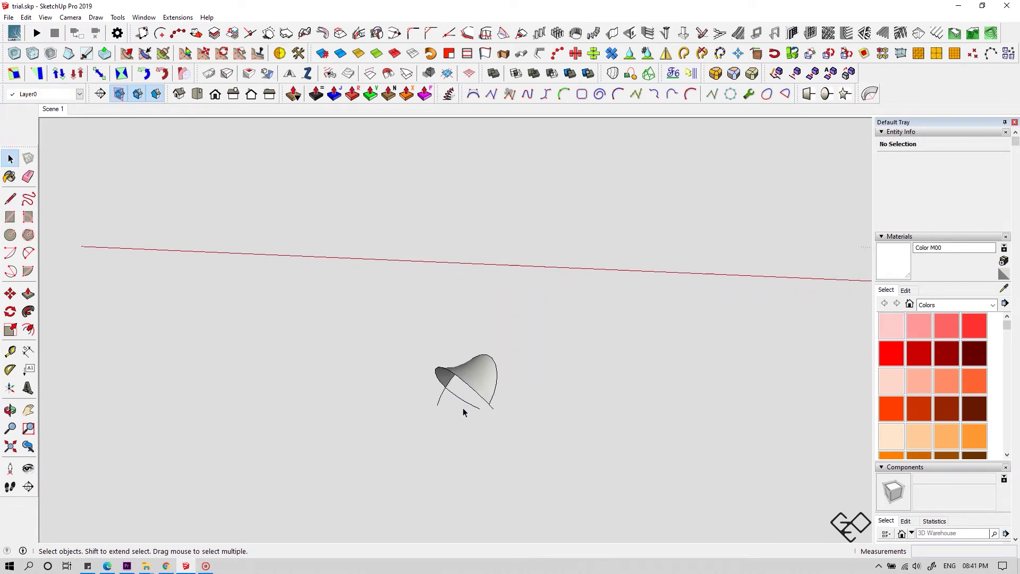
scroll(462, 410, up, 5)
key(e)
middle_drag(340, 376, 157, 352)
key(space)
middle_drag(388, 297, 368, 366)
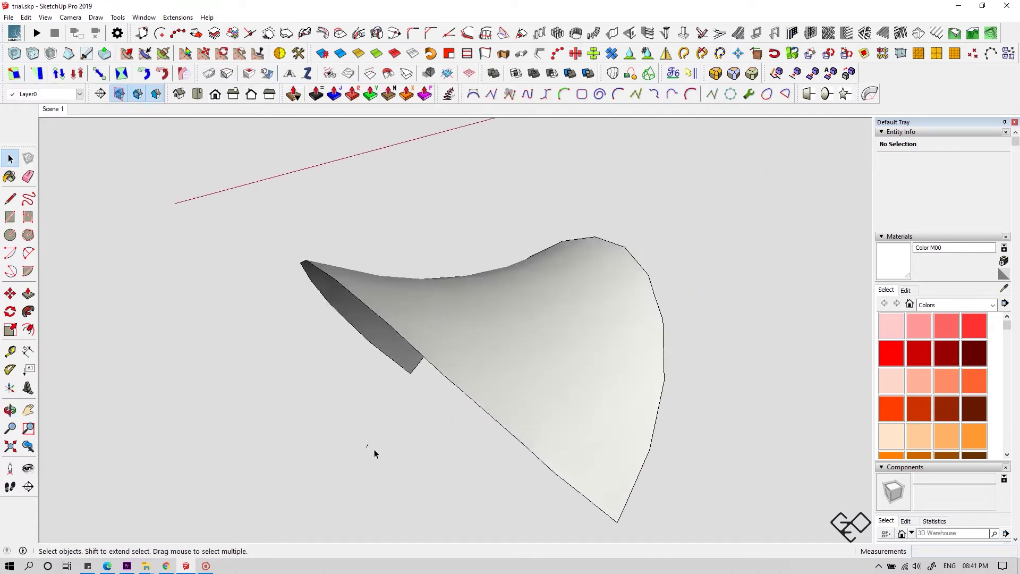
middle_drag(604, 410, 751, 438)
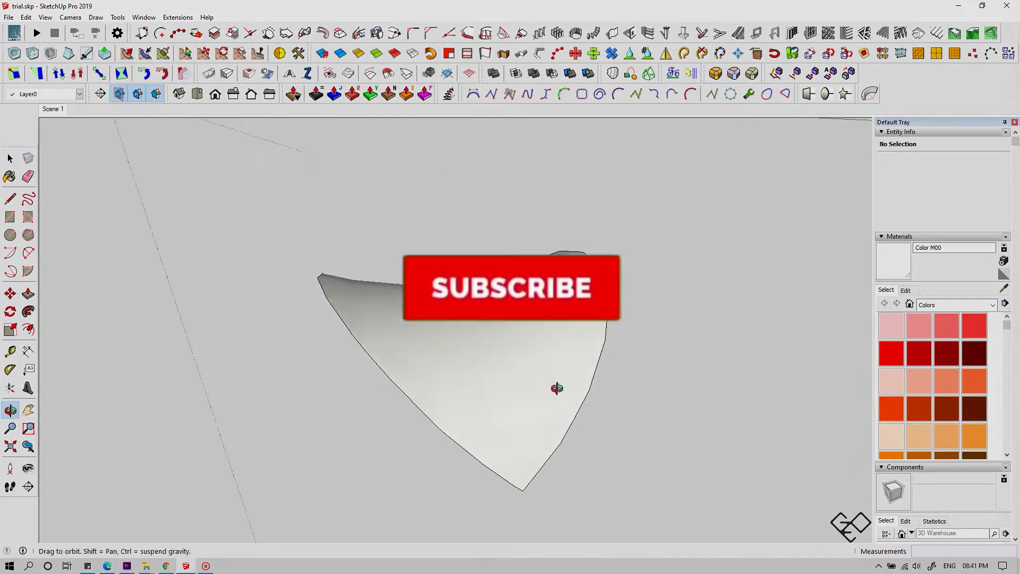
drag(556, 388, 802, 337)
key(space)
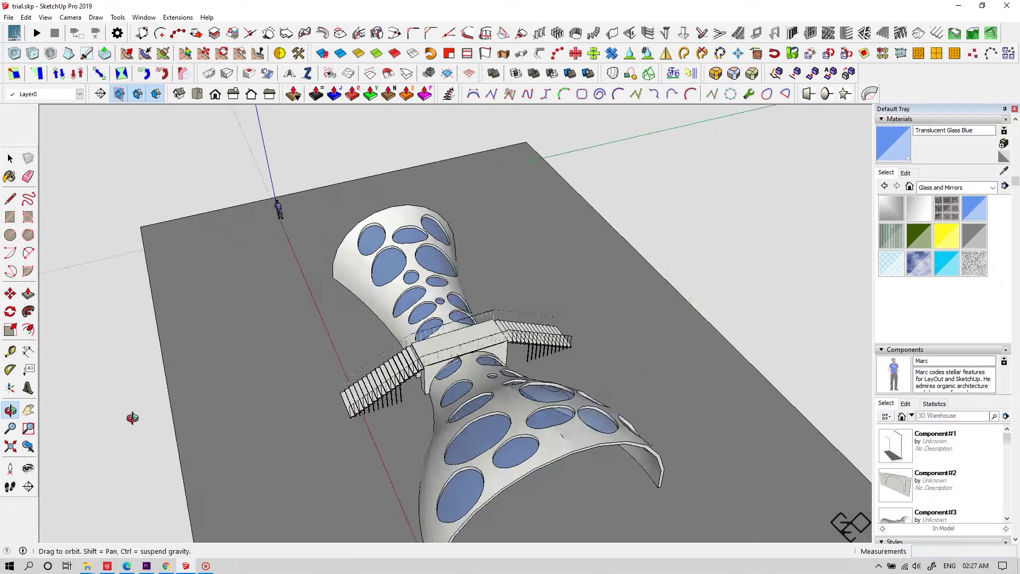
key(space)
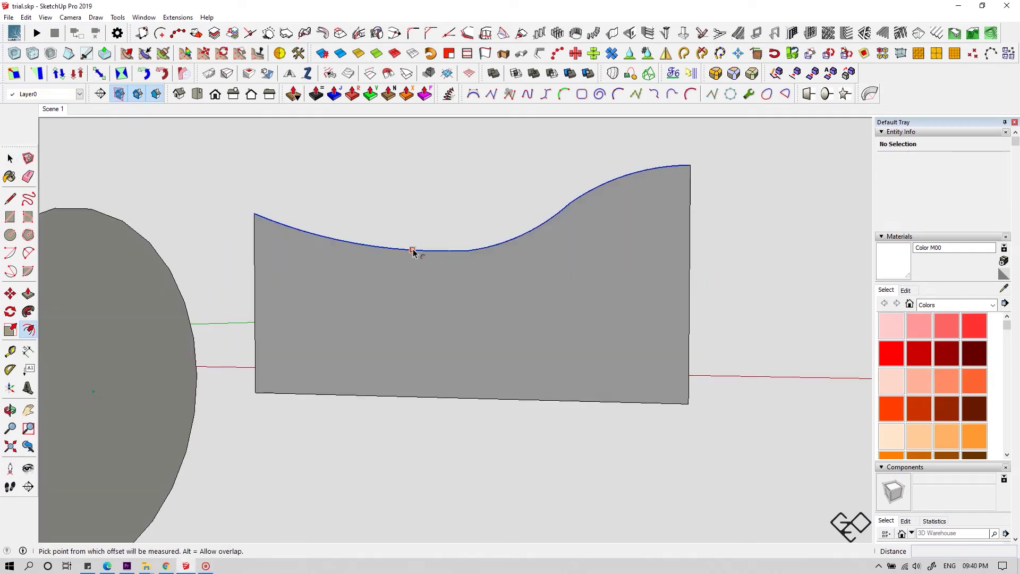
Offset the profile's wavy upper edge to create a thin wall section and erase the rest of the profile.
click(412, 249)
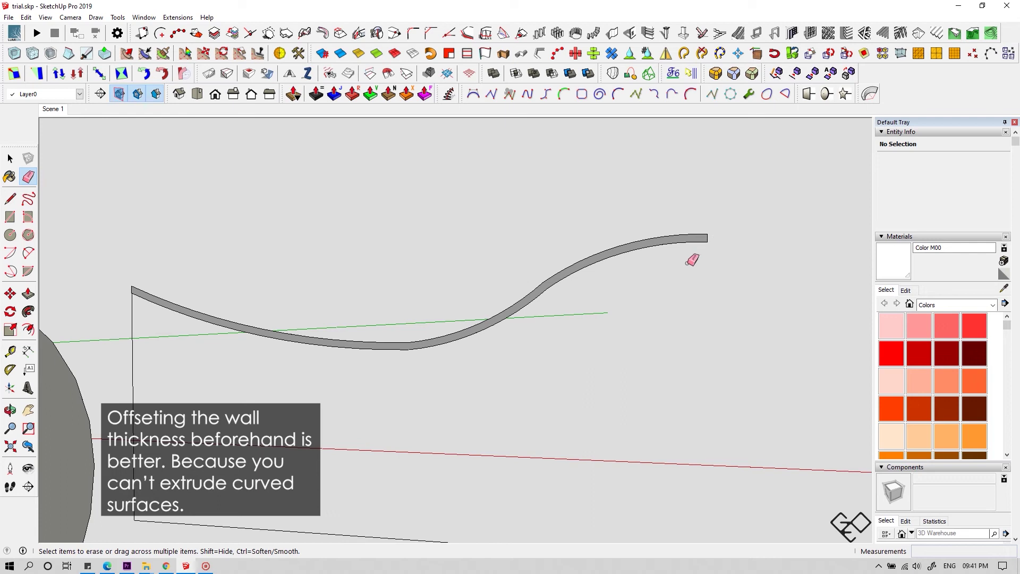
middle_drag(690, 258, 296, 495)
scroll(286, 484, down, 1)
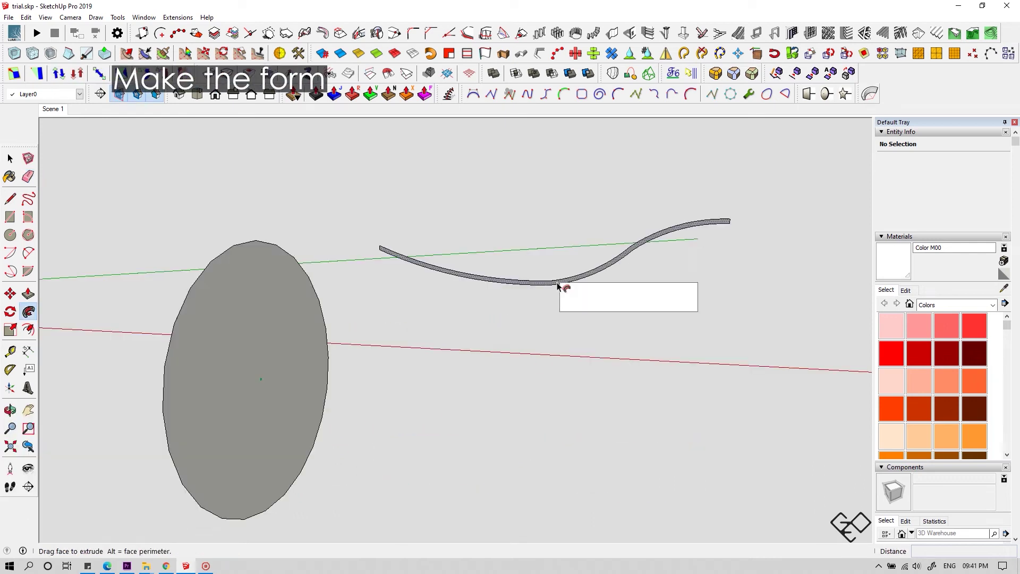
Sweep the thin curved strip around the upright circle with Follow Me to form a hollow flared tube.
click(562, 284)
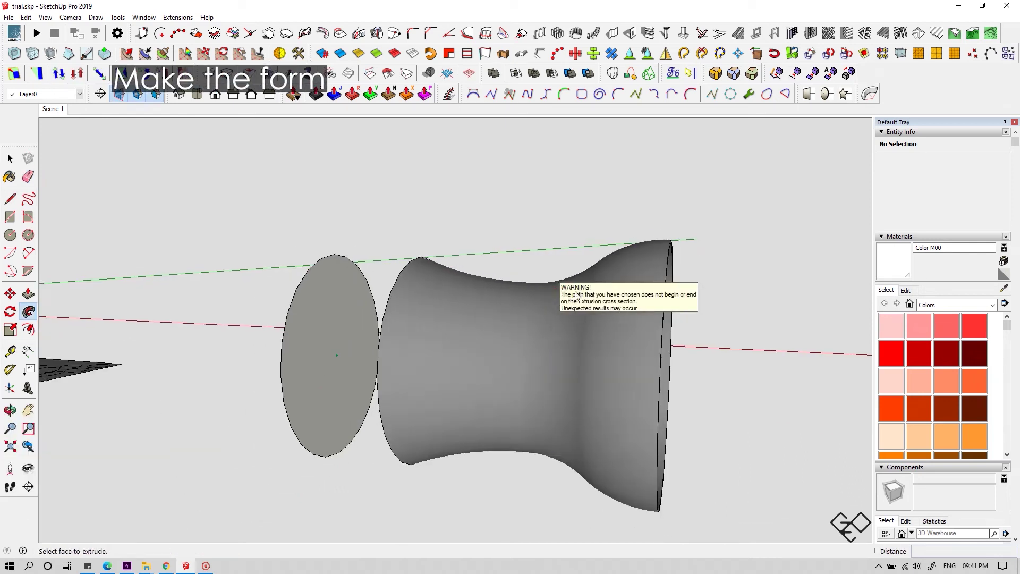
key(space)
middle_drag(728, 343, 581, 363)
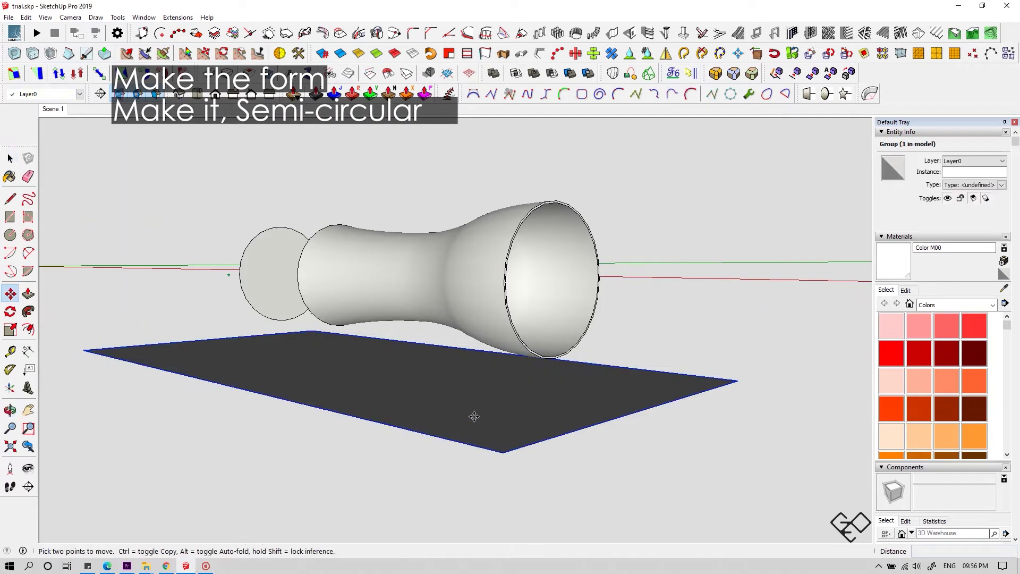
Move the horizontal plane group up to the flared tube's mid-height and intersect it with the tube.
click(474, 416)
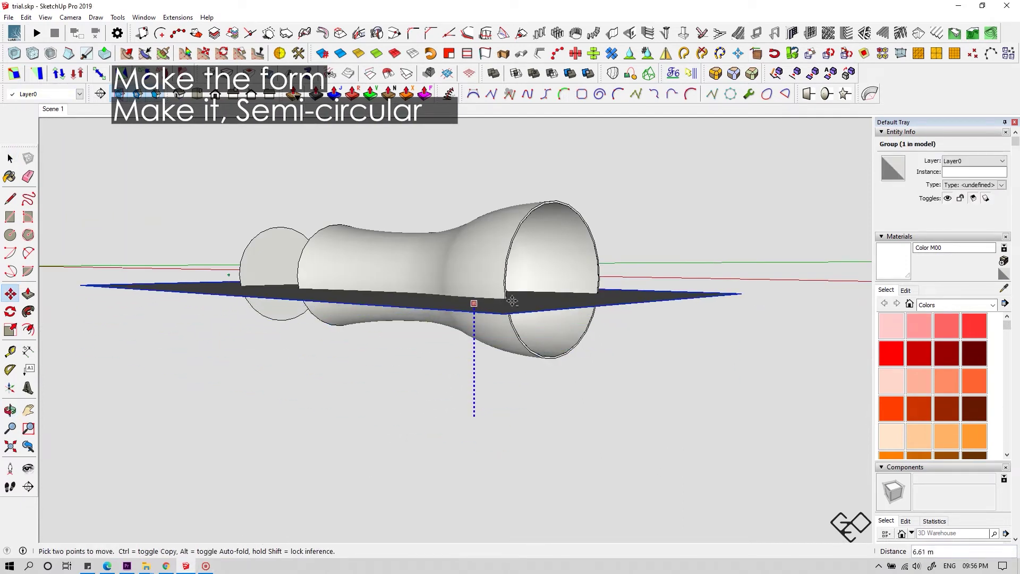
click(474, 281)
middle_drag(504, 276, 693, 287)
key(space)
scroll(530, 277, down, 3)
click(530, 276)
click(571, 308)
Select the part of the flared tube below the horizontal plane and delete it, leaving a semicircular form.
scroll(564, 308, up, 2)
drag(665, 443, 487, 373)
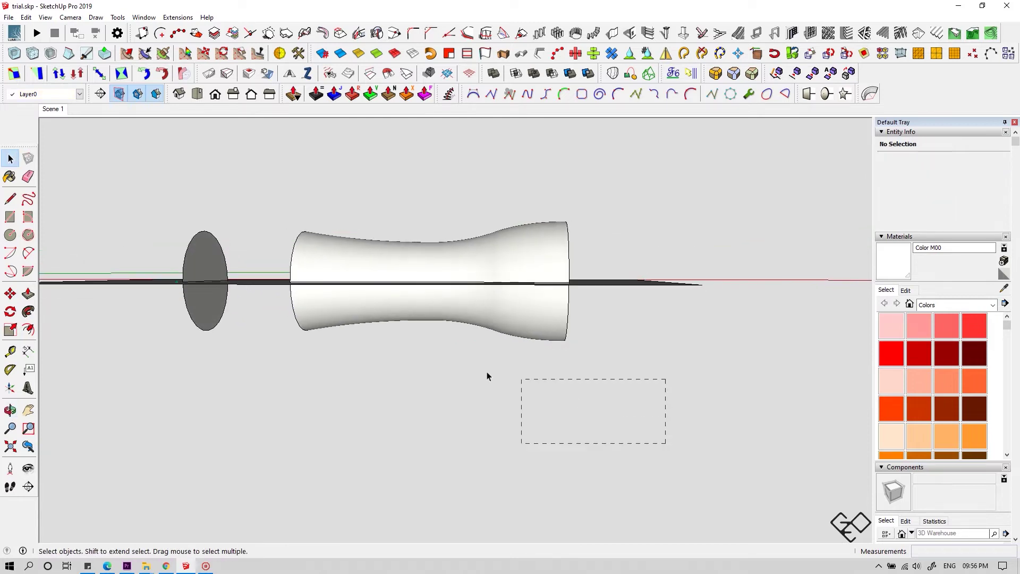
drag(263, 302, 263, 302)
key(Delete)
scroll(315, 271, up, 3)
middle_drag(393, 269, 571, 264)
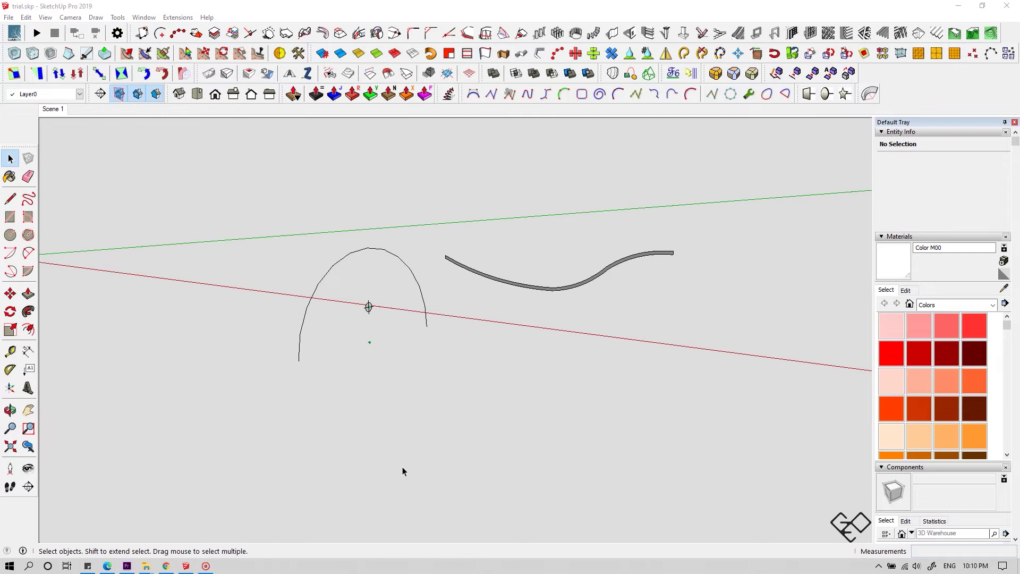
Sweep the thin curved strip along the semicircular arc with Follow Me to form a half-round vault.
mouse_move(402, 466)
middle_down()
mouse_move(305, 428)
mouse_move(407, 458)
middle_up()
drag(407, 459, 384, 444)
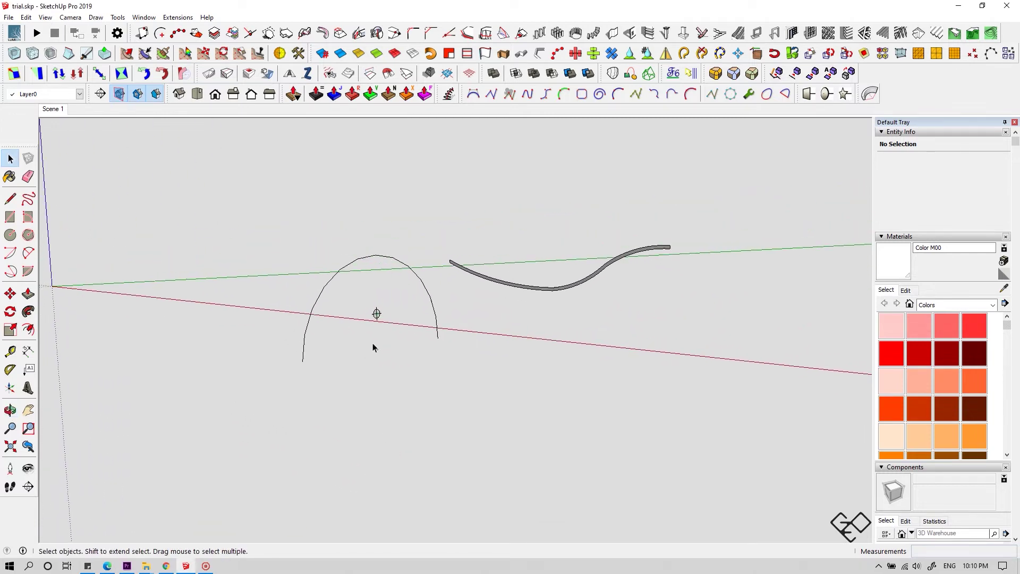
scroll(376, 314, up, 6)
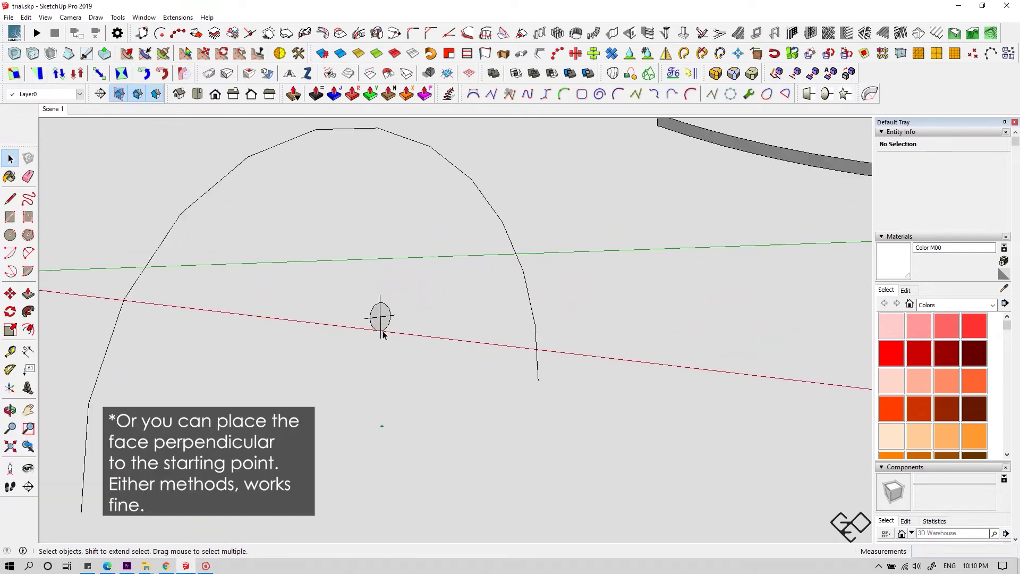
scroll(383, 332, down, 5)
mouse_move(402, 330)
middle_down()
mouse_move(385, 340)
mouse_move(378, 307)
mouse_move(381, 322)
mouse_move(411, 340)
middle_up()
scroll(393, 329, down, 3)
key(shift+f)
click(506, 279)
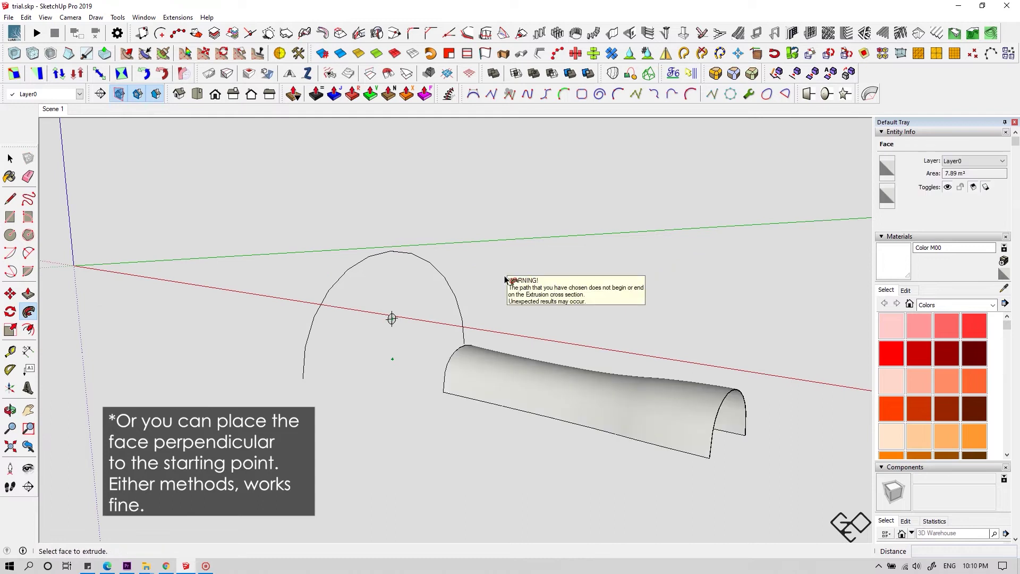
middle_drag(619, 351, 451, 324)
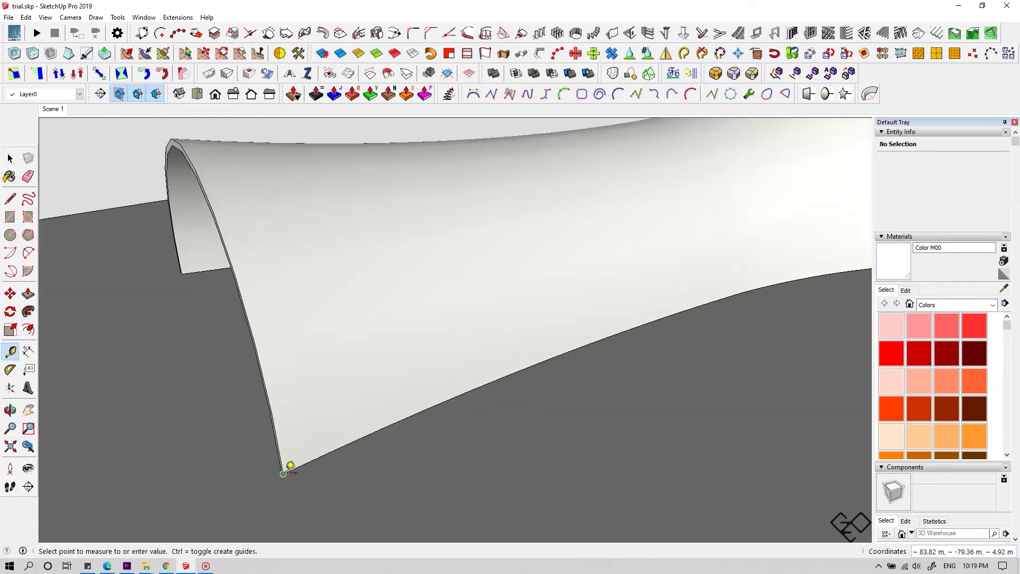
scroll(546, 372, down, 1)
shift+middle_drag(834, 287, 492, 421)
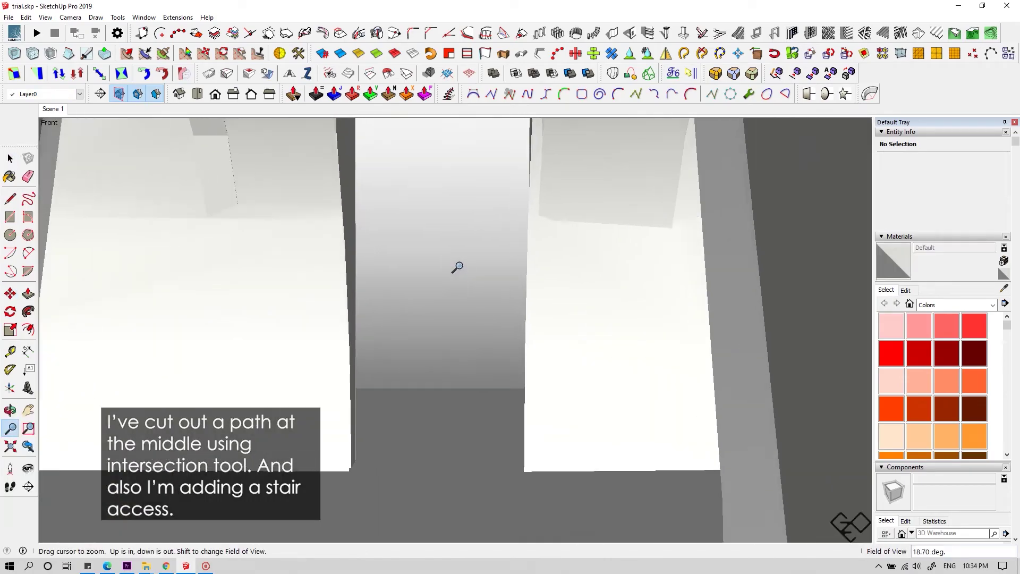
drag(455, 266, 464, 287)
middle_drag(464, 286, 459, 330)
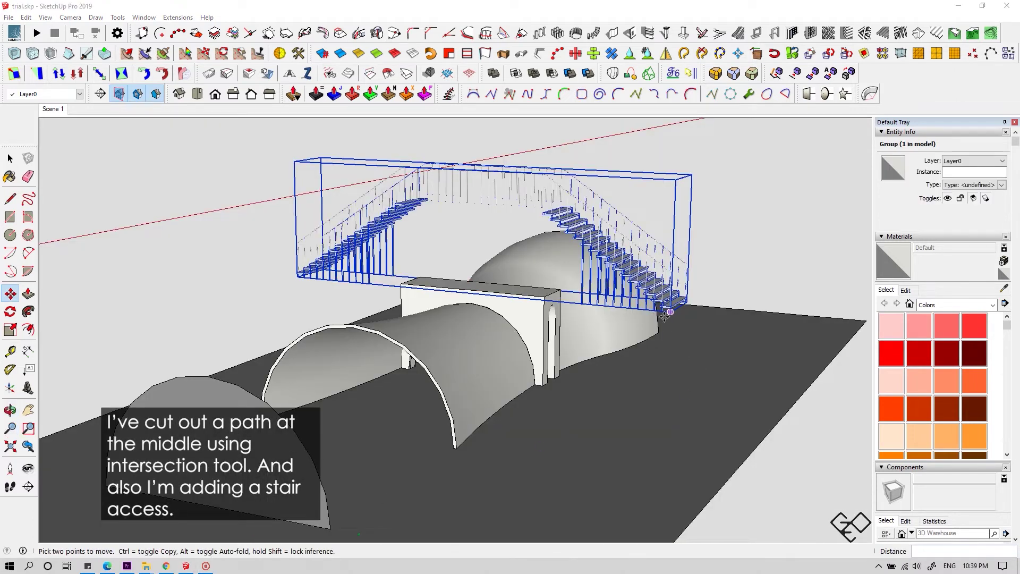
Move the stair group down about 4.31 m onto the ground so the flights meet the central bridge block.
drag(665, 316, 666, 403)
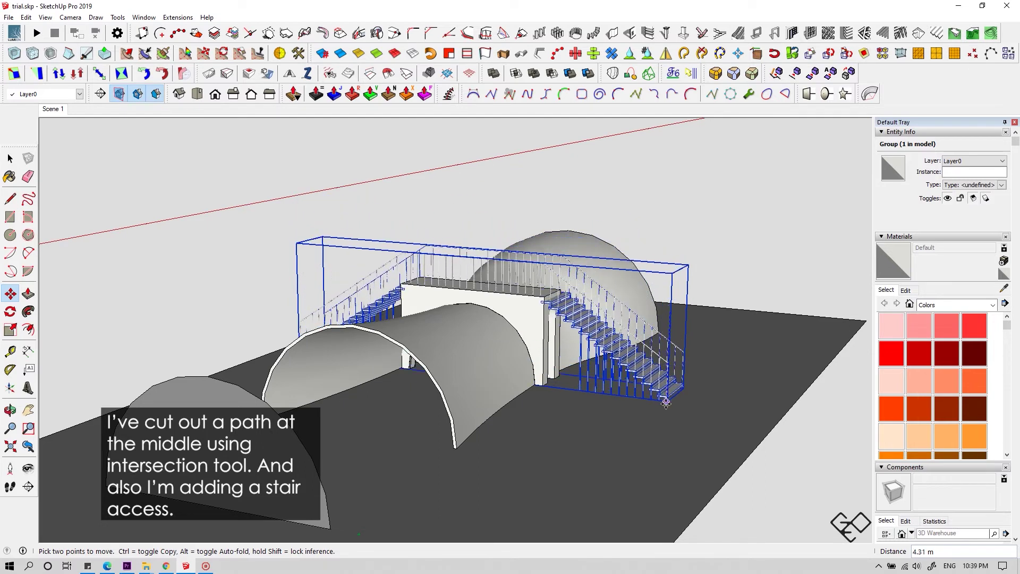
middle_drag(667, 401, 496, 256)
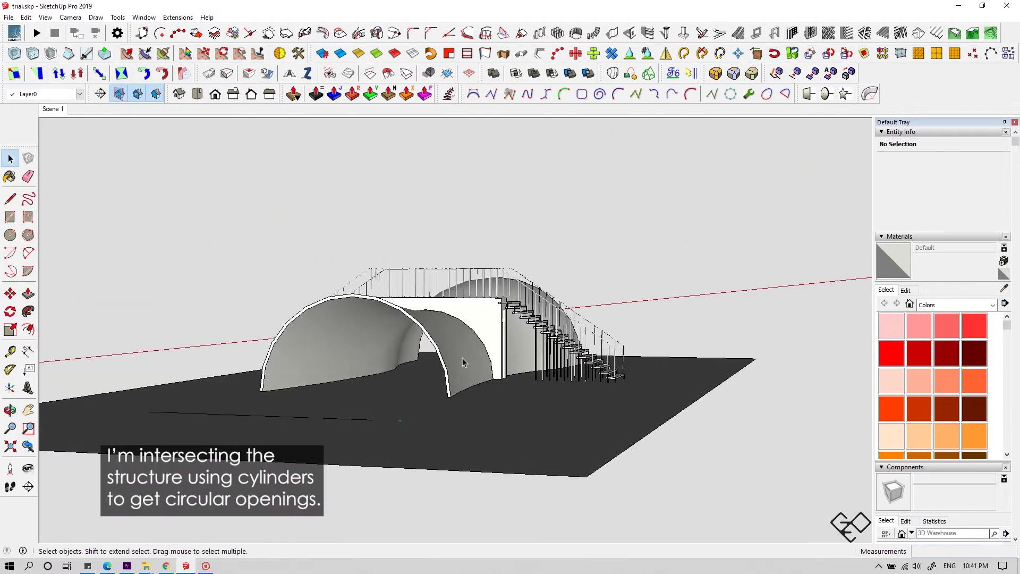
scroll(538, 370, up, 3)
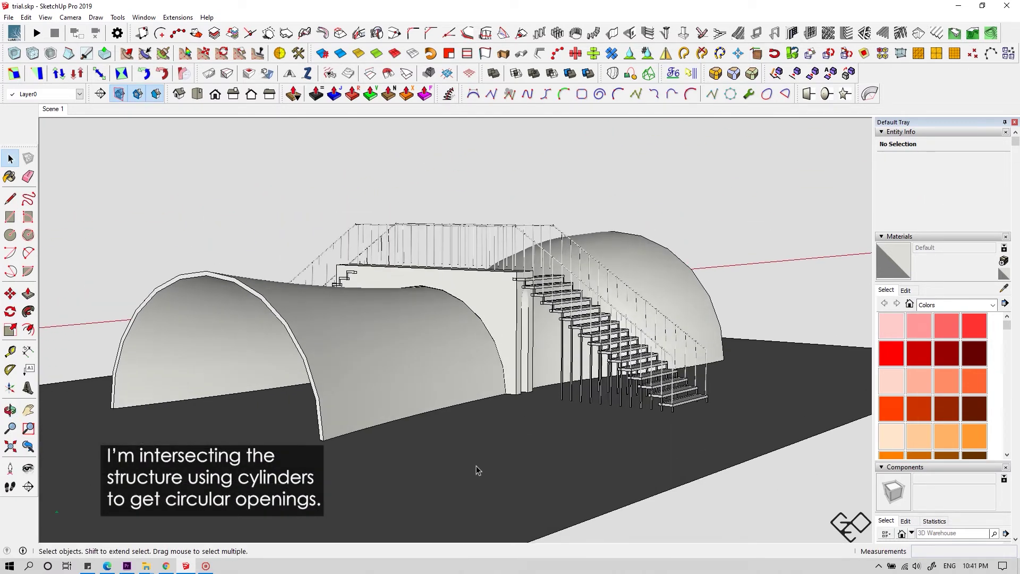
middle_drag(722, 406, 421, 375)
key(space)
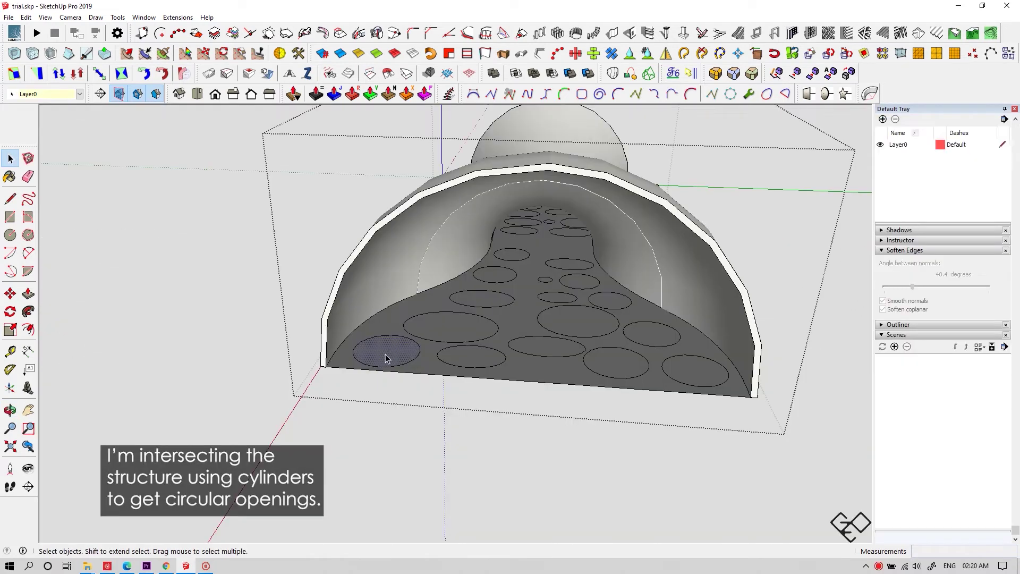
Push/Pull a front floor circle up about 6.80 m through the vault and repeat the extrusion on five neighbouring circles.
key(p)
drag(386, 358, 372, 162)
middle_drag(391, 239, 417, 366)
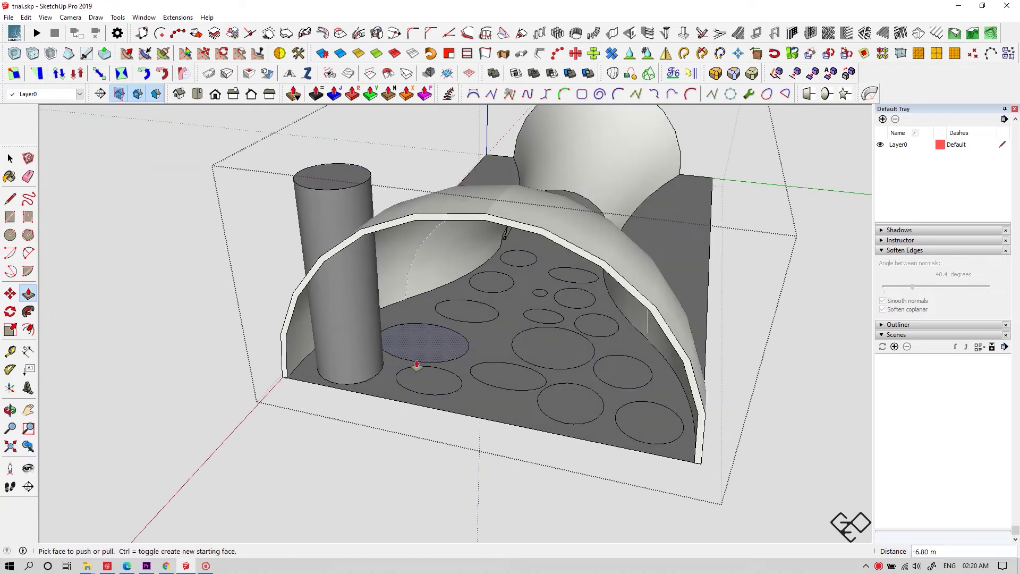
double_click(420, 344)
double_click(432, 383)
double_click(512, 377)
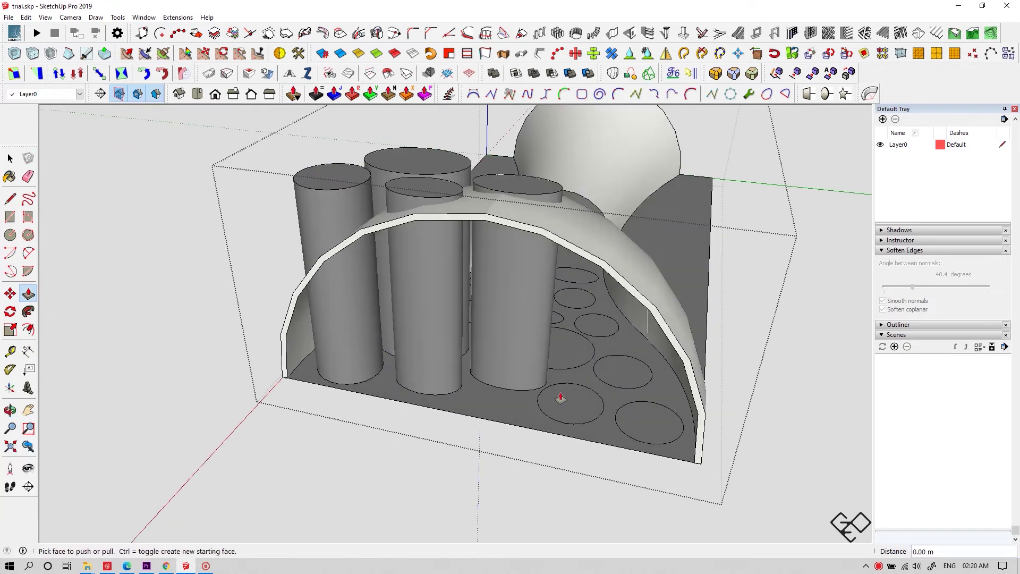
double_click(558, 398)
double_click(640, 423)
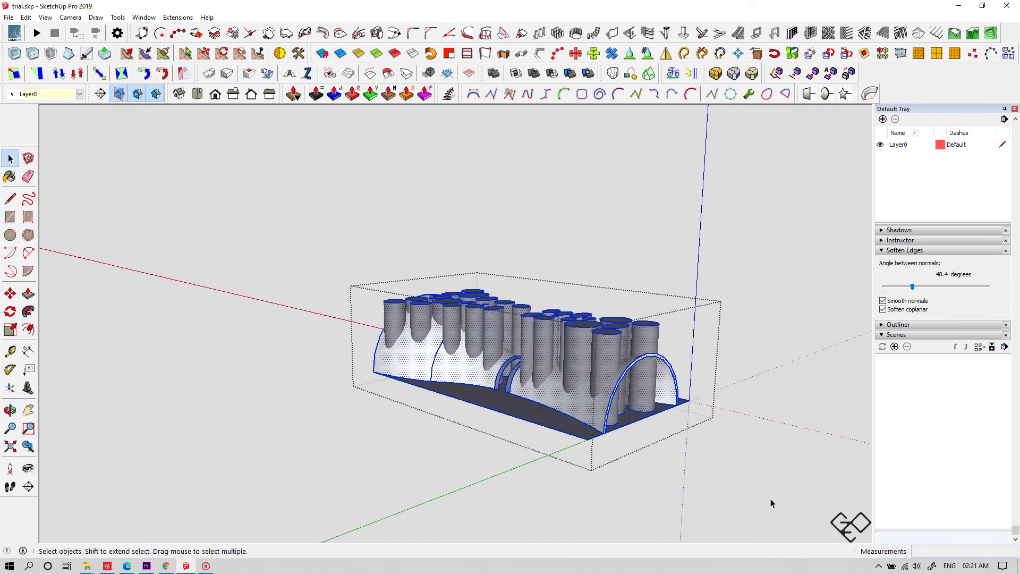
Intersect the faces of the selected vault and cylinders so the cylinder outlines are cut into the curved shell.
scroll(690, 436, up, 3)
right_click(604, 359)
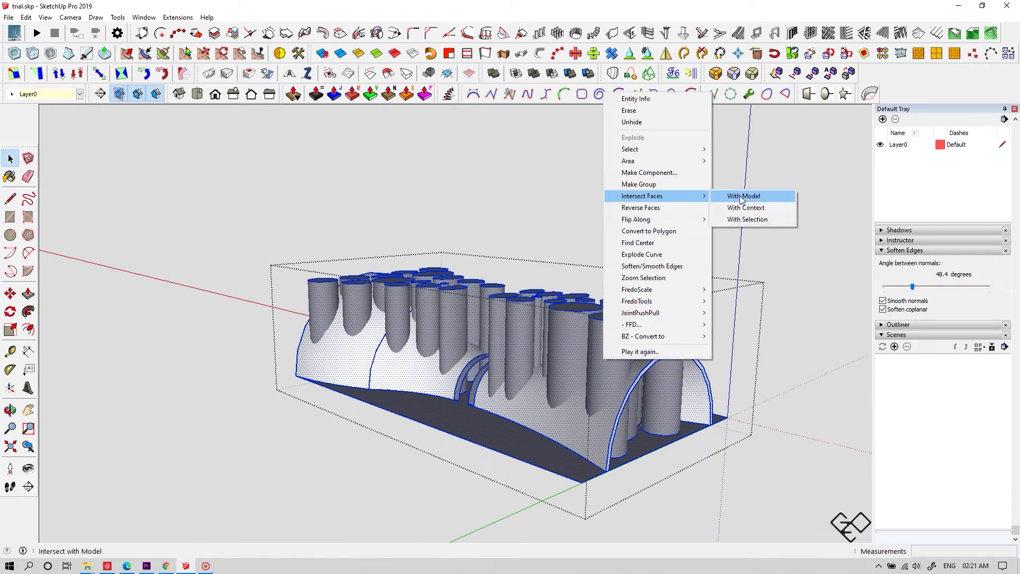
click(752, 207)
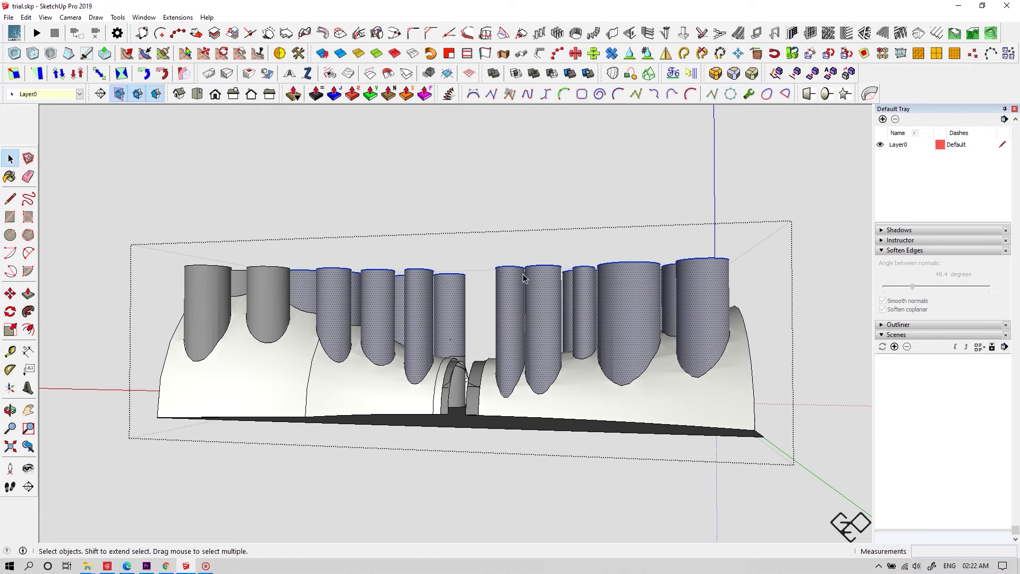
Delete the selected extruded cylinders along the vault and one more at its tall end, keeping their outlines on the shell.
key(Delete)
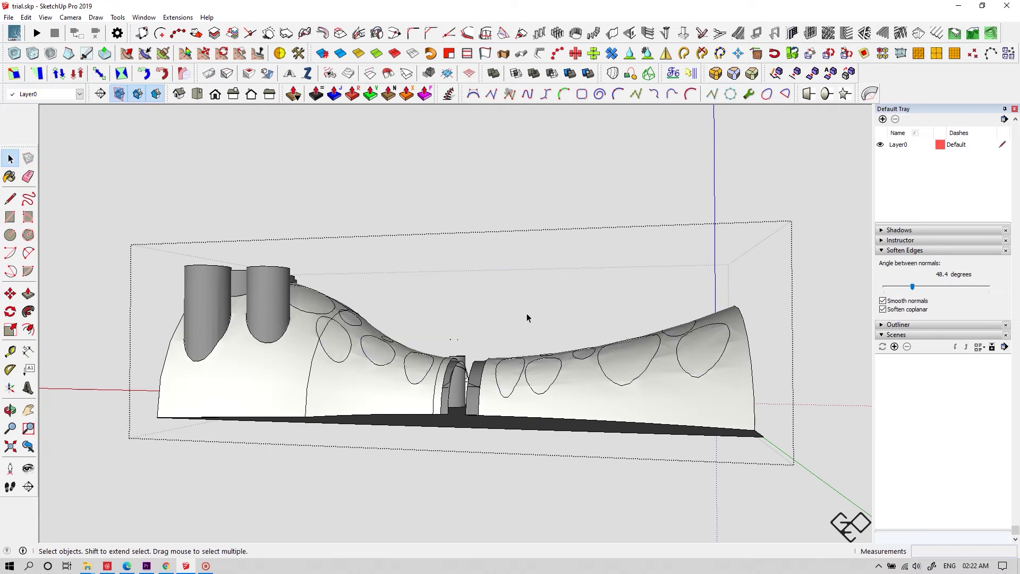
scroll(224, 278, up, 2)
scroll(269, 287, down, 2)
middle_drag(298, 282, 425, 234)
drag(399, 242, 357, 217)
key(Delete)
scroll(336, 217, up, 1)
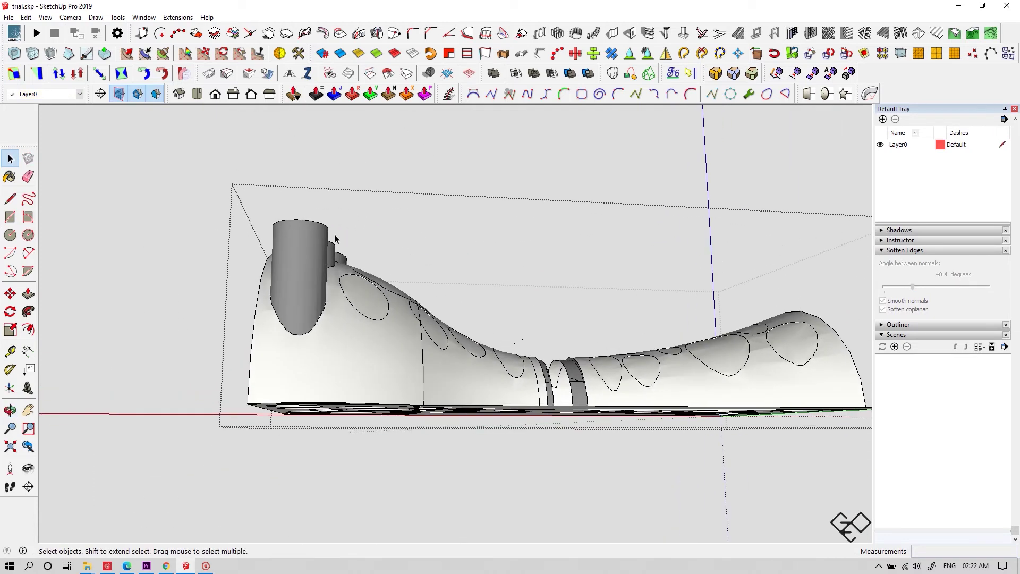
Delete the remaining cylinders protruding from the tall end of the vault.
click(315, 250)
key(Delete)
click(318, 242)
middle_drag(314, 245, 358, 313)
scroll(364, 384, up, 3)
key(Delete)
scroll(324, 270, up, 1)
drag(359, 279, 294, 254)
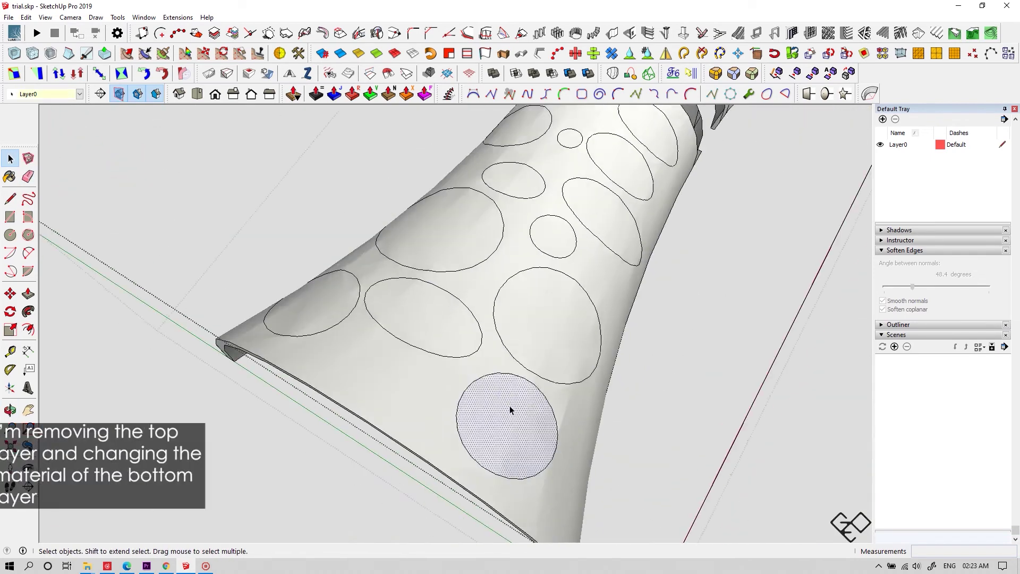
Paint the lower circular faces in the openings of the narrow vault and around the dome's neck with Translucent Glass Blue.
scroll(509, 406, down, 2)
middle_drag(435, 275, 392, 360)
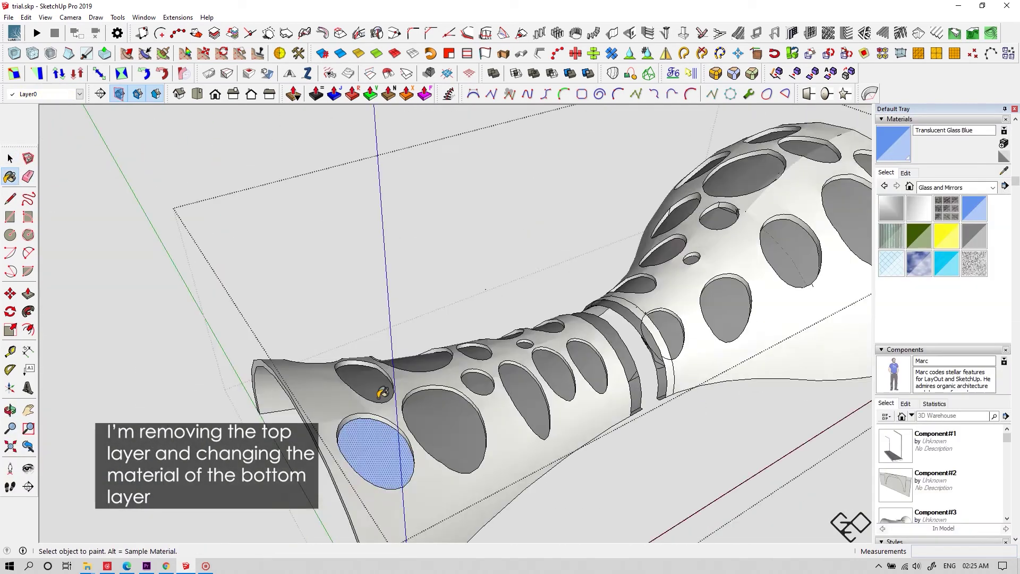
click(623, 411)
click(812, 338)
middle_drag(813, 337, 480, 496)
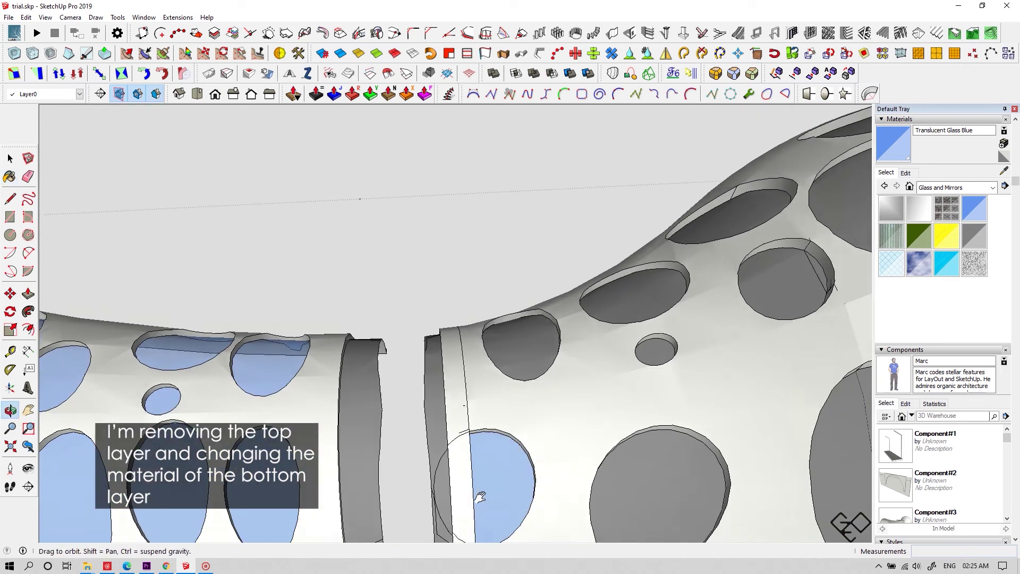
click(743, 473)
middle_drag(743, 473, 572, 425)
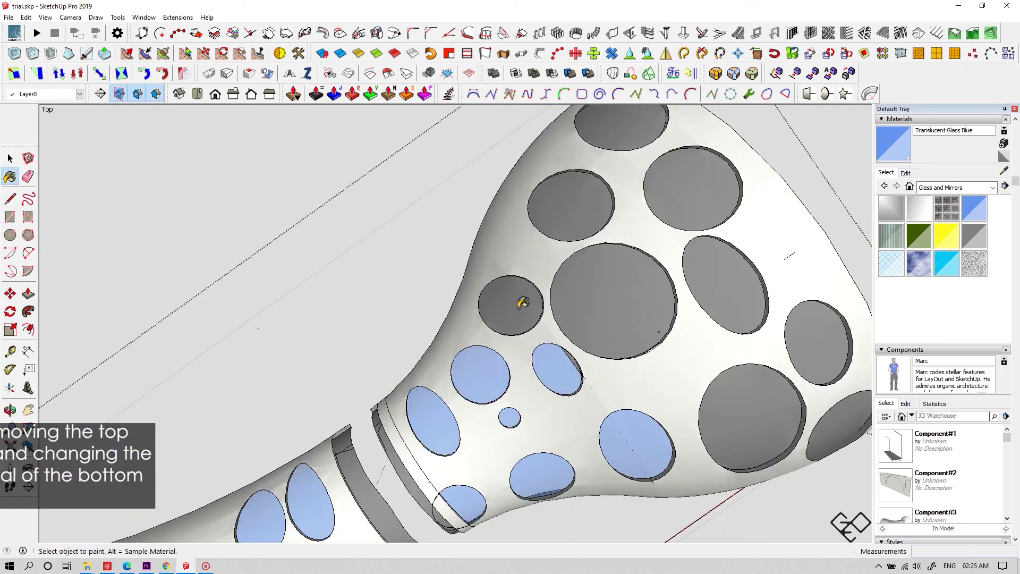
Paint the remaining circular faces in the wide dome end's openings with Translucent Glass Blue.
click(517, 306)
click(590, 319)
scroll(563, 363, up, 3)
click(462, 203)
scroll(297, 343, down, 3)
click(492, 330)
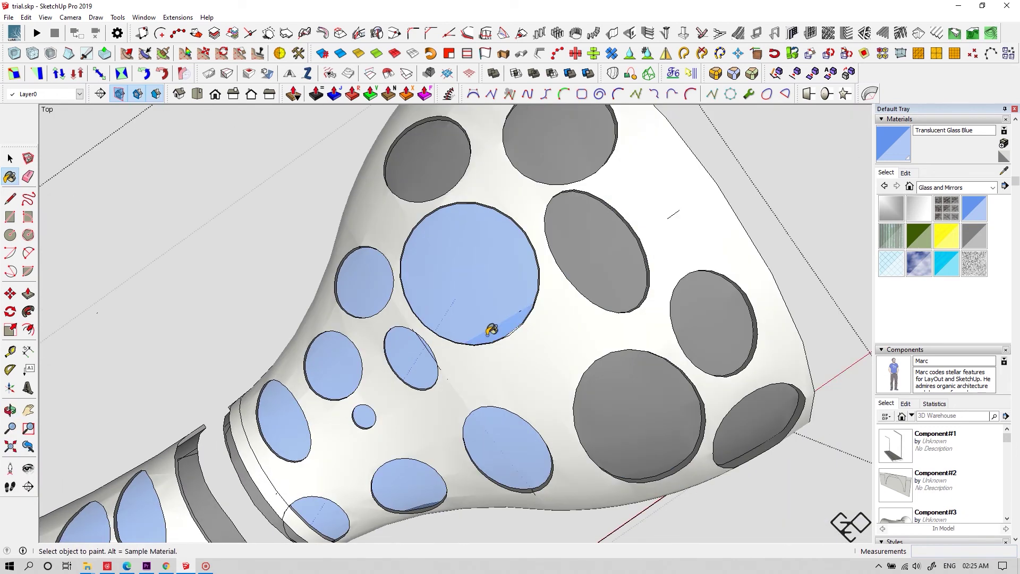
click(637, 414)
click(754, 422)
click(713, 321)
click(605, 250)
scroll(603, 245, down, 2)
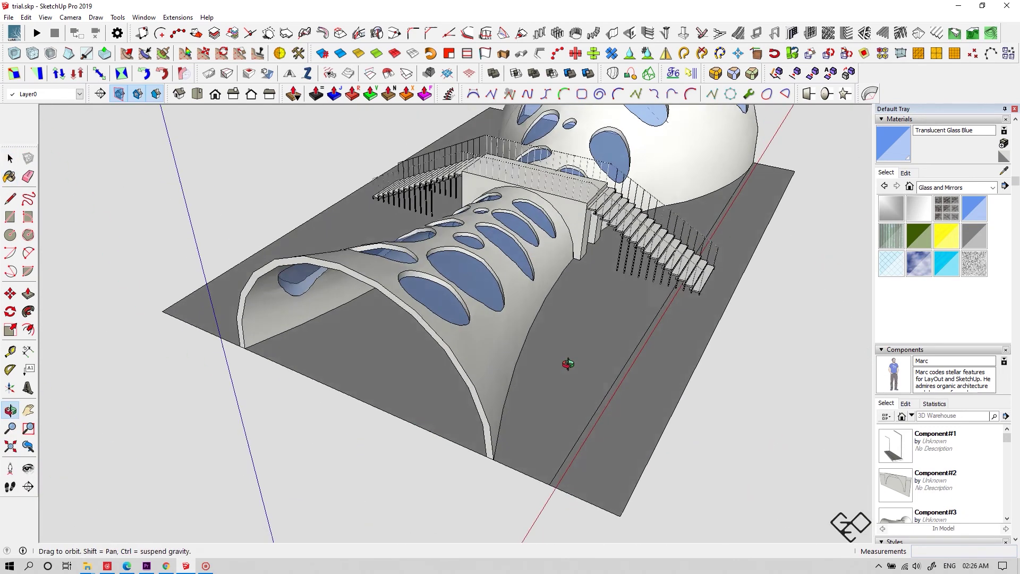
Select the ground plane beneath the pavilion and scale it about its center by a factor of 2.00.
middle_drag(567, 362, 573, 378)
scroll(569, 361, down, 3)
click(566, 347)
click(569, 370)
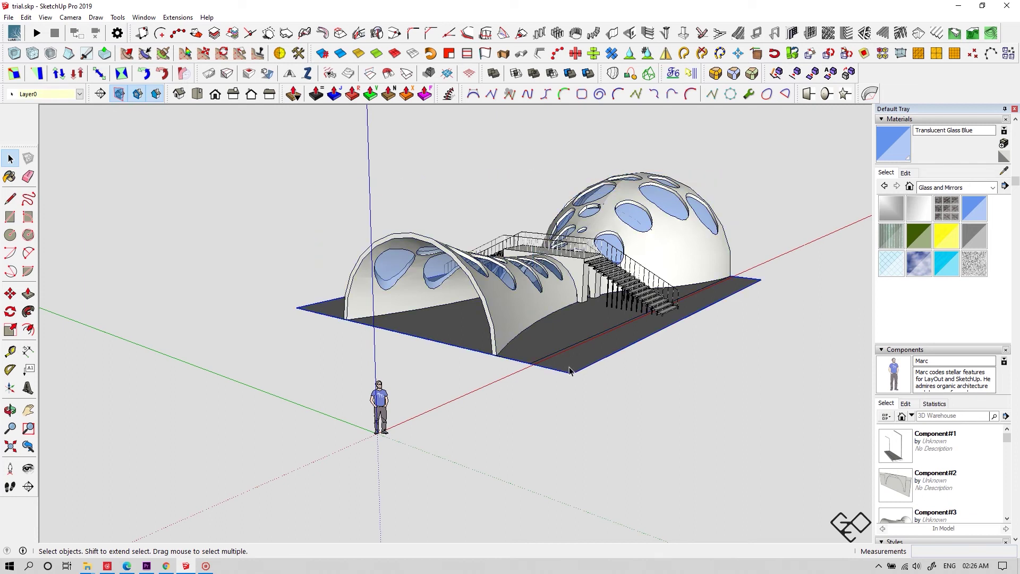
ctrl+drag(412, 336, 226, 420)
key(shift)
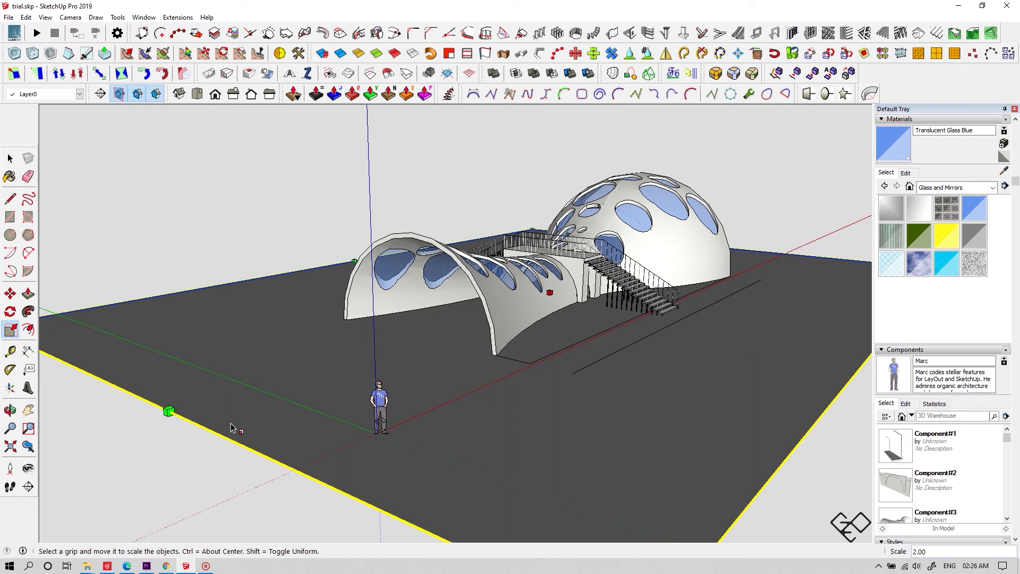
key(space)
Open the vault group for editing and erase the leftover edges on the ground beside its base.
click(512, 339)
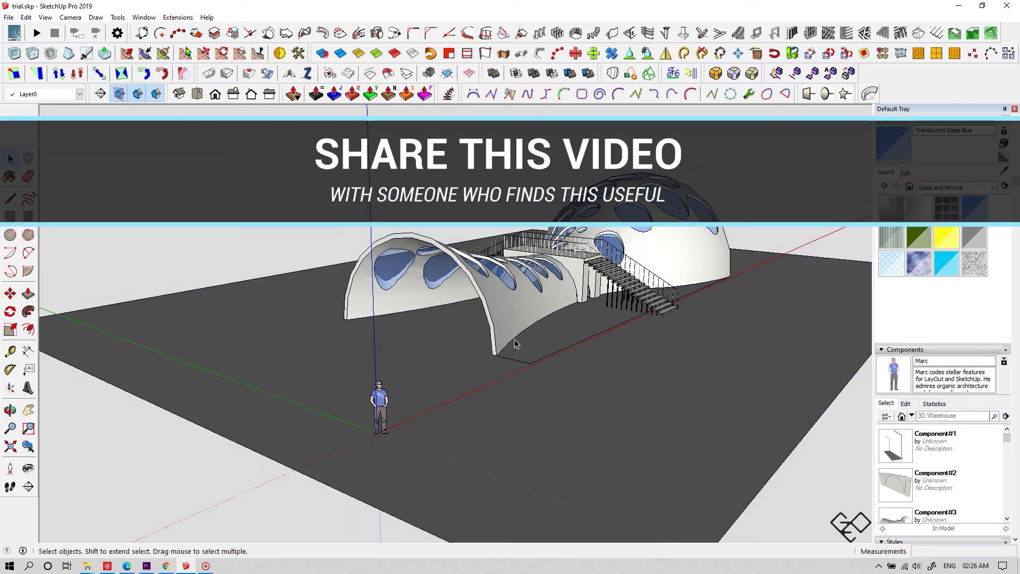
double_click(496, 325)
key(e)
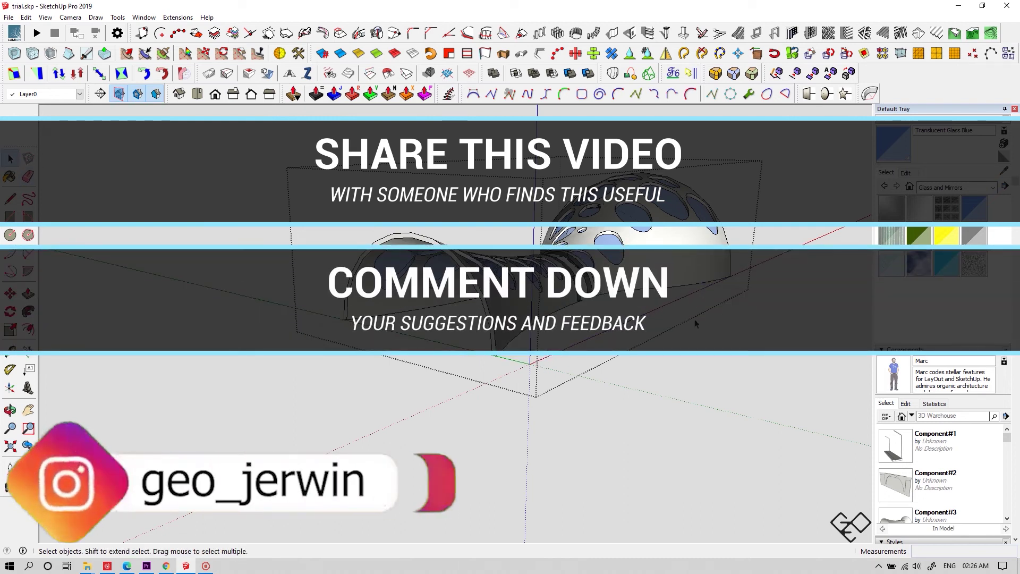
click(605, 362)
scroll(604, 360, up, 4)
middle_drag(604, 360, 680, 342)
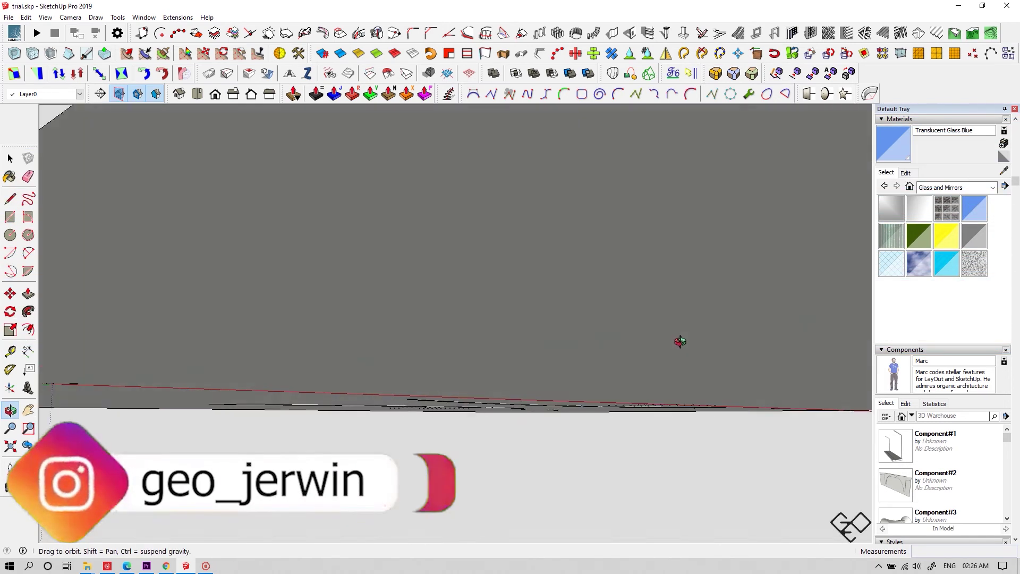